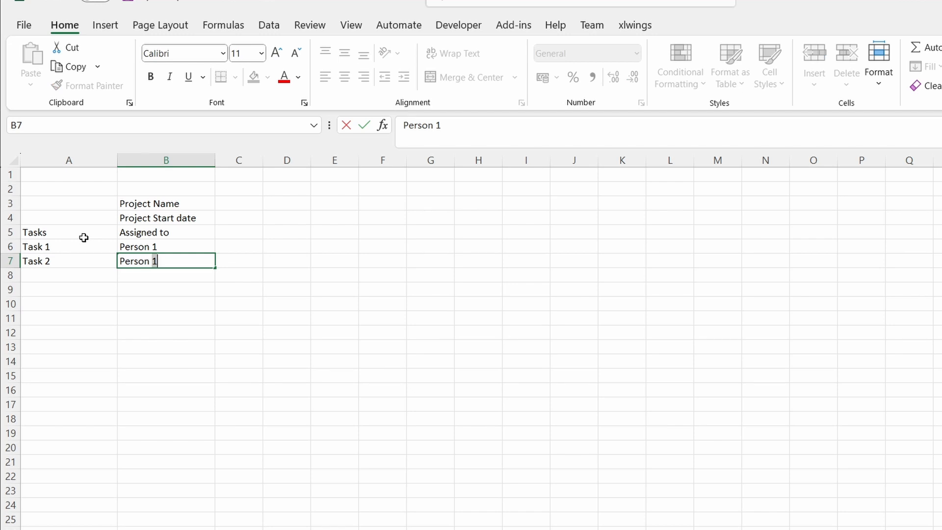
Set Task 2's assignee to Person 2 and add a Start Date header in C5.
{"action": "key", "text": "BackSpace"}
{"action": "type", "text": "2"}
{"action": "key", "text": "Up"}
{"action": "key", "text": "Up"}
{"action": "key", "text": "Right"}
{"action": "type", "text": "Start Date"}
{"action": "key", "text": "Tab"}
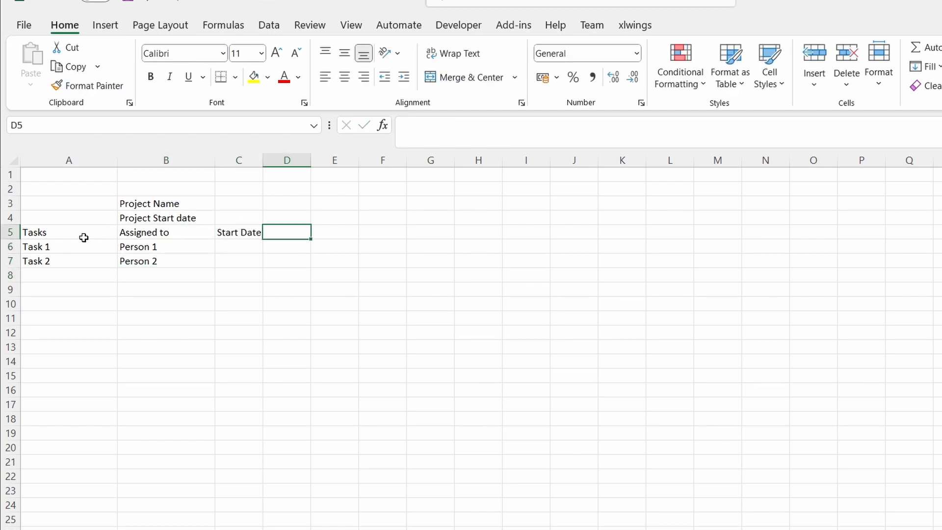
Add End Date and Progress headers in D5 and E5, and widen columns C and D to fit their text.
{"action": "type", "text": "End Date"}
{"action": "key", "text": "Tab"}
{"action": "type", "text": "Progress"}
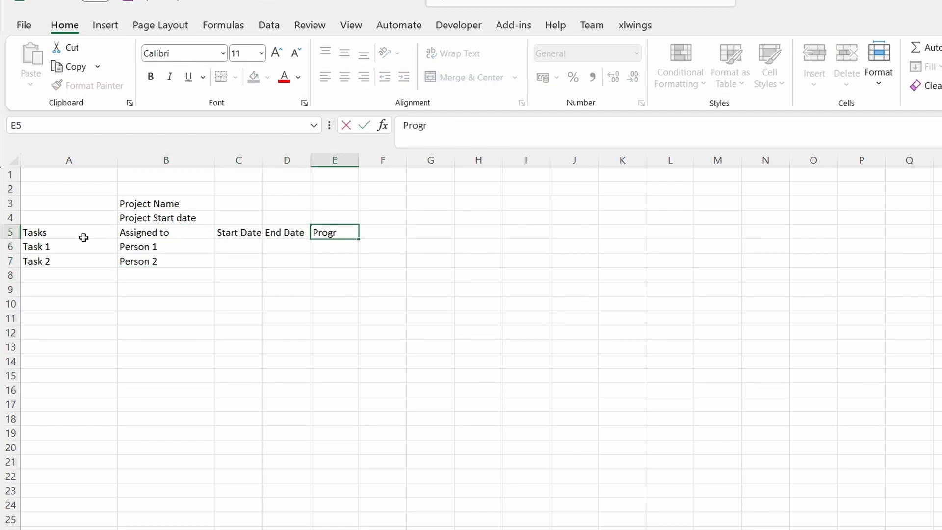
{"action": "key", "text": "Return"}
{"action": "left_click_drag", "start_coordinate": [266, 159], "coordinate": [350, 160]}
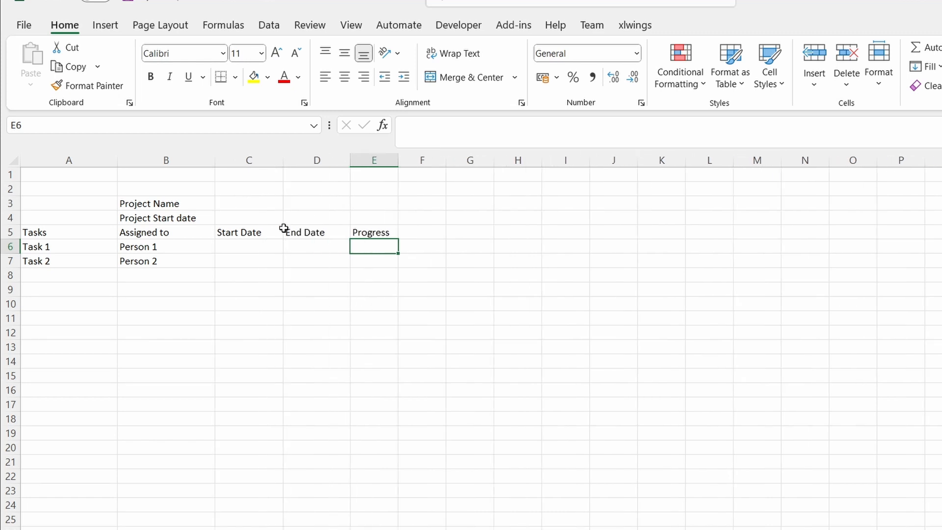
Enter Task 1's start date as 03/01/2023 and its end date as 14/01/2023.
{"action": "key", "text": "Left"}
{"action": "key", "text": "Left"}
{"action": "type", "text": "03/01/2023"}
{"action": "key", "text": "Tab"}
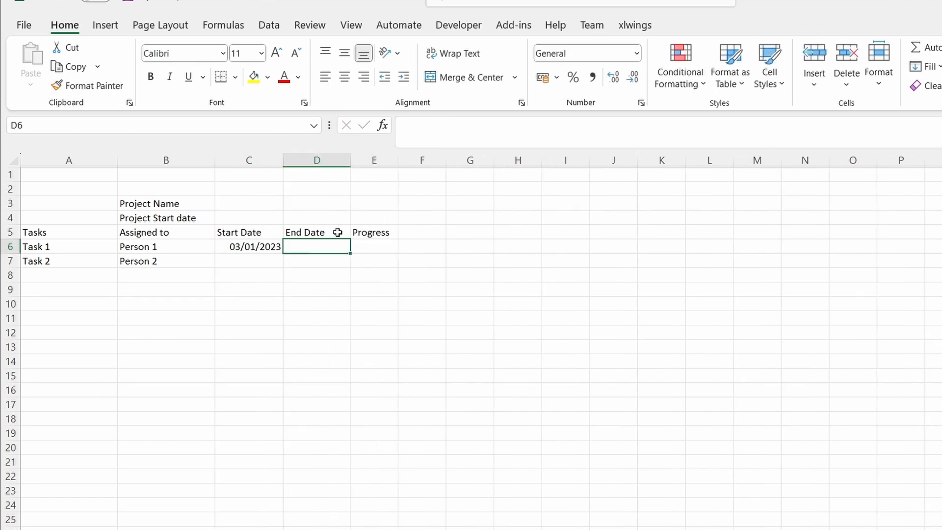
{"action": "type", "text": "14/01/2023"}
{"action": "key", "text": "Return"}
Enter Task 2's start date as 05/01/2023 and its end date as 11/01/2023.
{"action": "key", "text": "Left"}
{"action": "type", "text": "05/"}
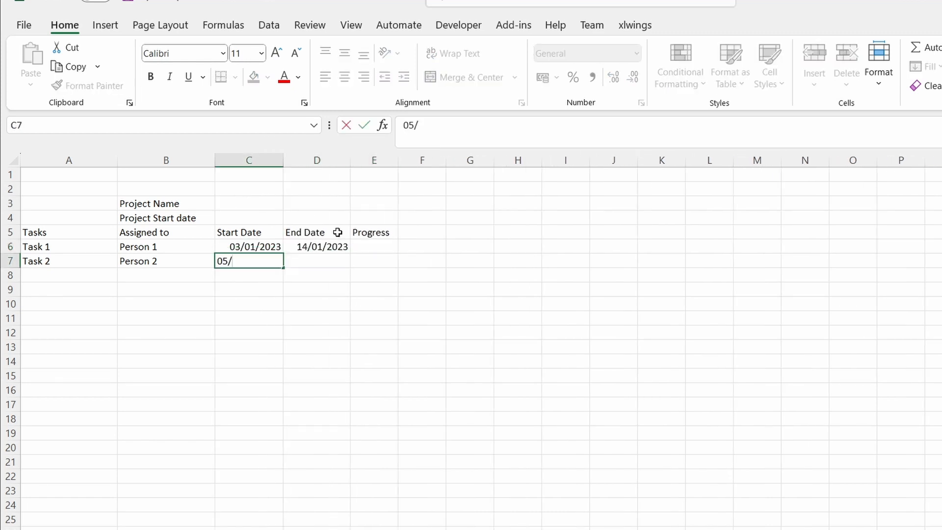
{"action": "type", "text": "01/2023"}
{"action": "key", "text": "Tab"}
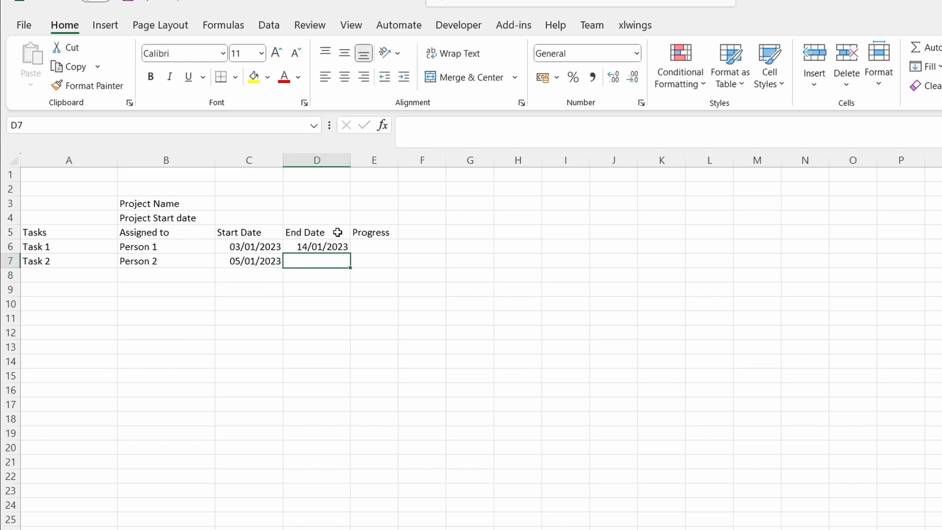
{"action": "type", "text": "11/01/2023"}
{"action": "key", "text": "Return"}
Enter 01/01/2023 as the project start date in C4.
{"action": "left_click", "coordinate": [280, 221]}
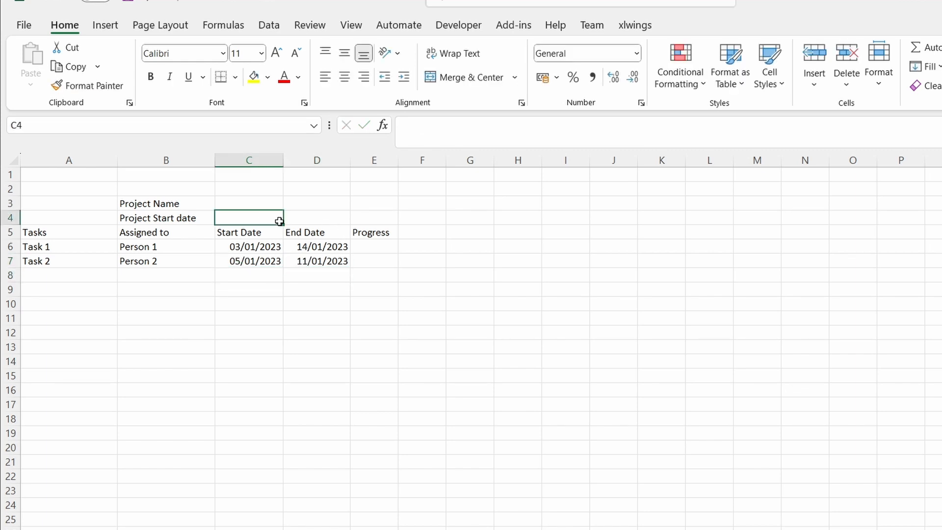
{"action": "type", "text": "01/01/2023"}
{"action": "key", "text": "Return"}
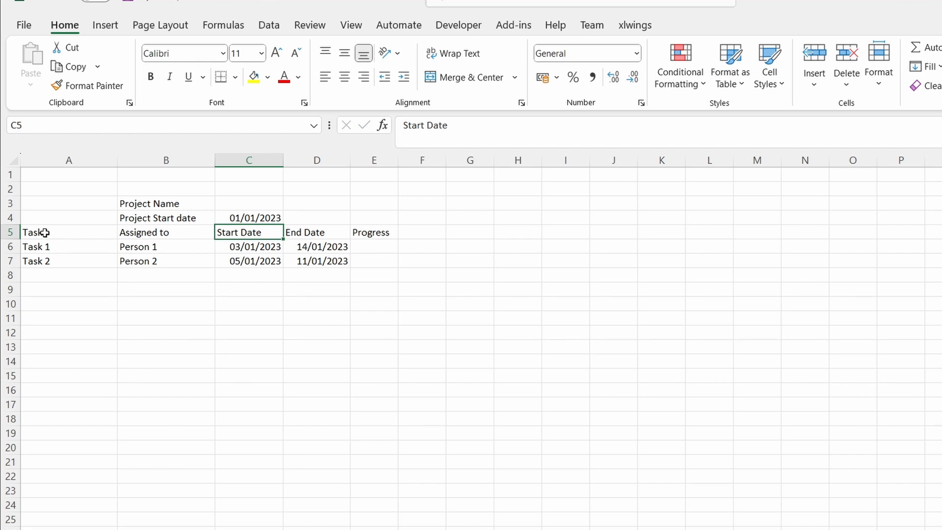
Shade the table headers from Tasks to Progress in row 5 light grey.
{"action": "left_click_drag", "start_coordinate": [44, 233], "coordinate": [375, 232]}
{"action": "left_click", "coordinate": [267, 77]}
{"action": "left_click", "coordinate": [263, 131]}
Link F5 to the project start date with the formula =C4.
{"action": "left_click", "coordinate": [432, 232]}
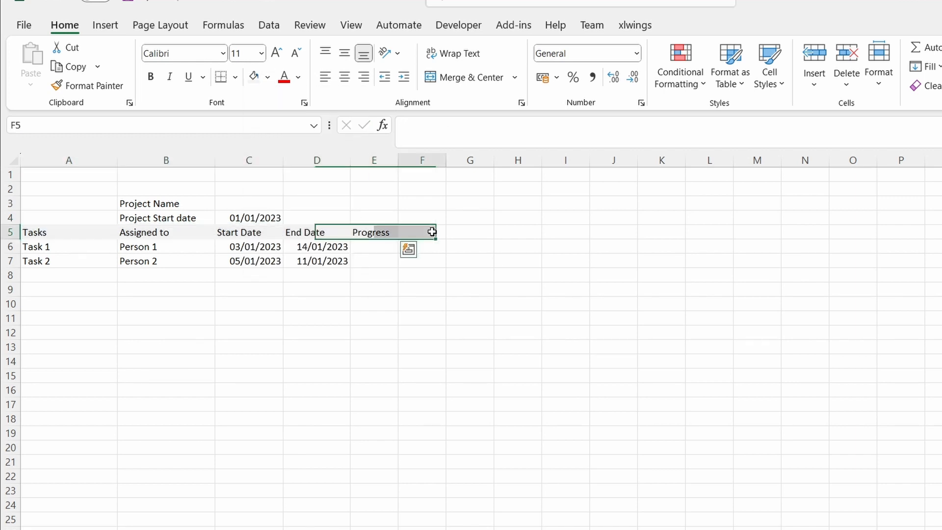
{"action": "left_click", "coordinate": [433, 124]}
{"action": "type", "text": "="}
{"action": "left_click", "coordinate": [268, 218]}
{"action": "key", "text": "Return"}
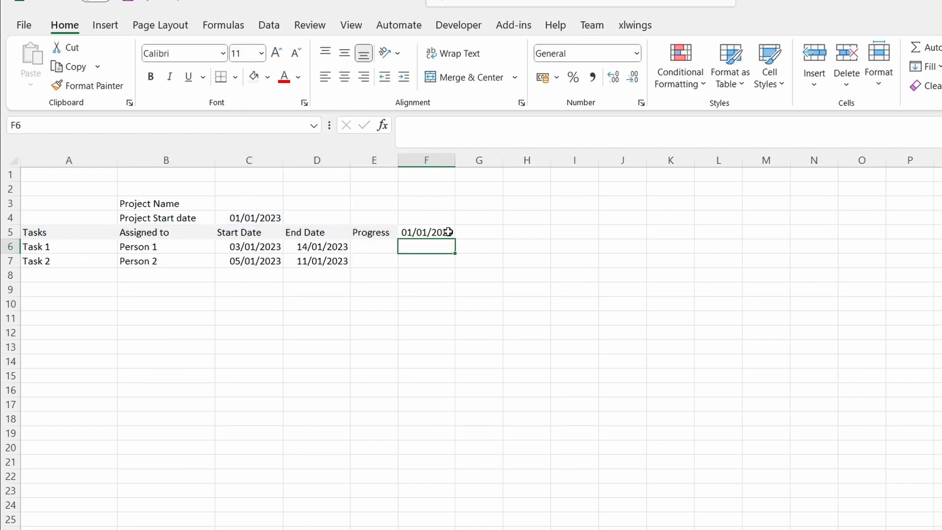
Enter the formula =F5 in F4 as the date heading above the first timeline day.
{"action": "left_click", "coordinate": [438, 220]}
{"action": "left_click", "coordinate": [452, 129]}
{"action": "type", "text": "="}
{"action": "left_click", "coordinate": [432, 231]}
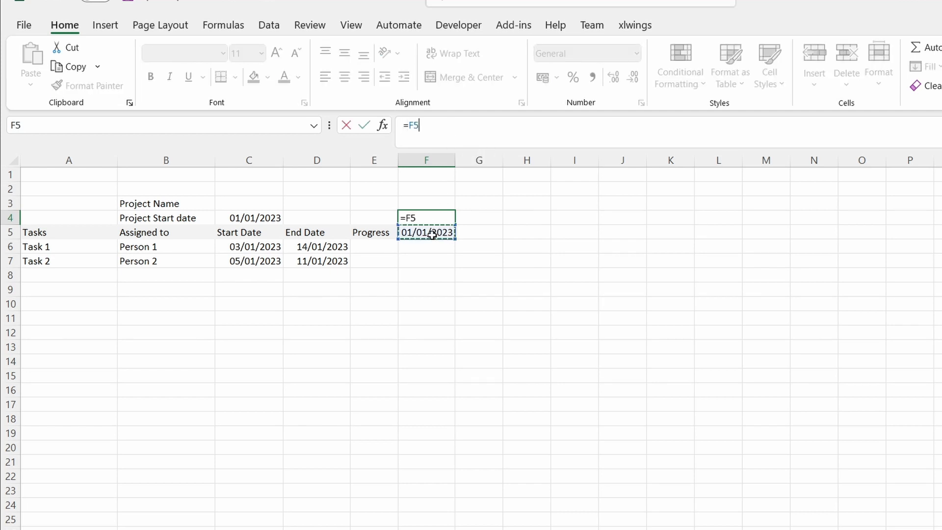
{"action": "key", "text": "Return"}
Apply the custom number format d to F5 to show only the day.
{"action": "right_click", "coordinate": [433, 240]}
{"action": "left_click", "coordinate": [478, 488]}
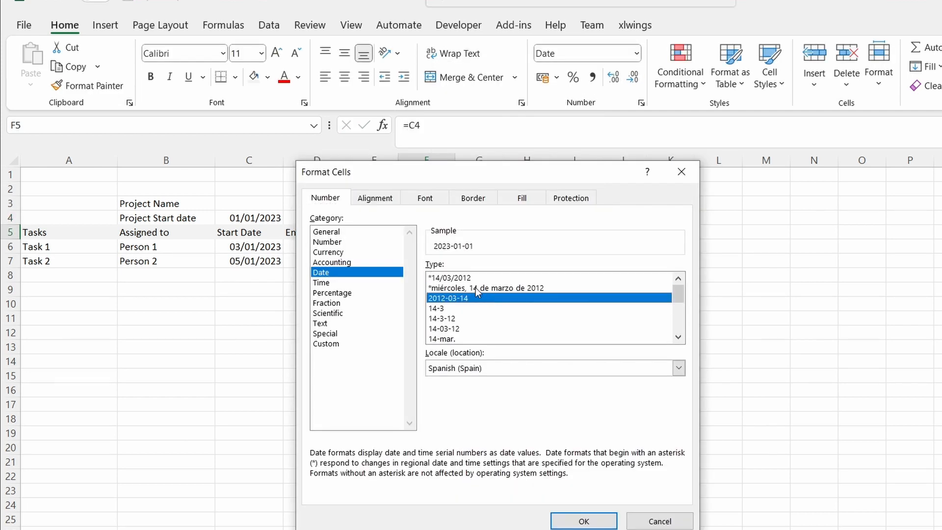
{"action": "left_click", "coordinate": [348, 345]}
{"action": "left_click_drag", "start_coordinate": [501, 279], "coordinate": [423, 279]}
{"action": "type", "text": "d"}
{"action": "key", "text": "Return"}
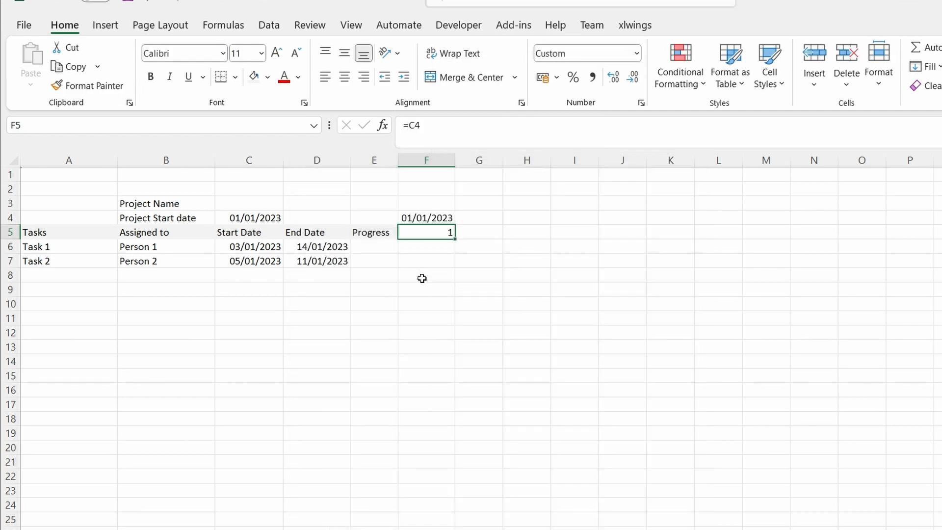
Enter =F5+1 in G5 and fill it across to L5 to build the first week of days.
{"action": "left_click", "coordinate": [467, 232]}
{"action": "type", "text": "="}
{"action": "left_click", "coordinate": [427, 232]}
{"action": "type", "text": "+1"}
{"action": "key", "text": "Return"}
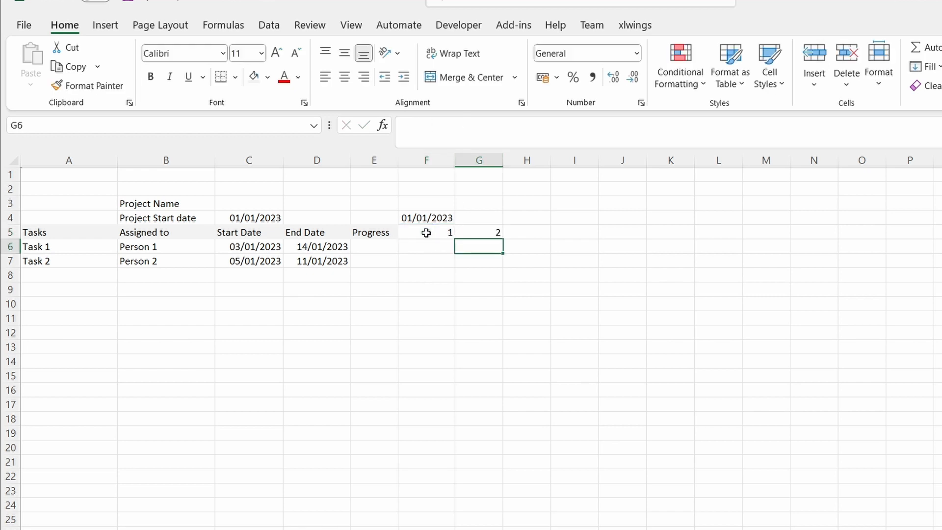
{"action": "left_click", "coordinate": [479, 232]}
{"action": "left_click_drag", "start_coordinate": [503, 239], "coordinate": [721, 241]}
Merge F4:L4 above the first week and left-align its date.
{"action": "left_click_drag", "start_coordinate": [427, 218], "coordinate": [719, 217]}
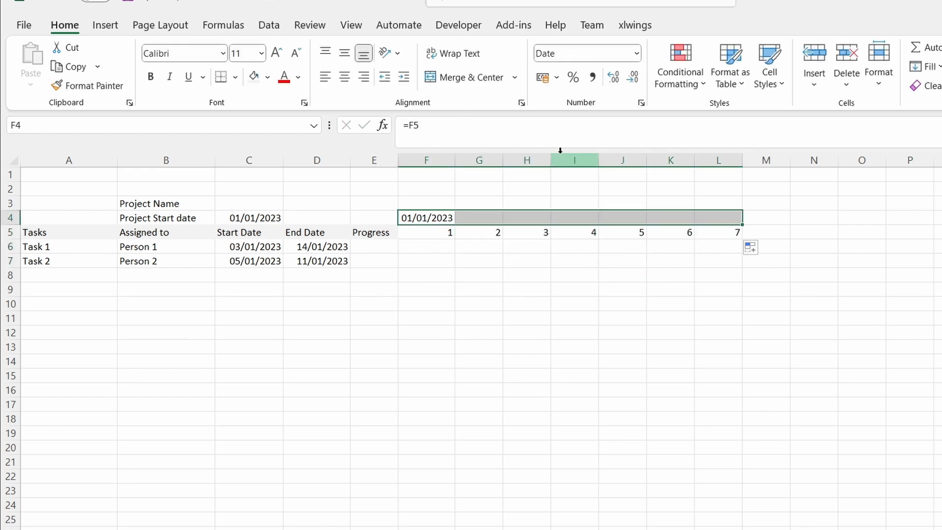
{"action": "left_click", "coordinate": [472, 77]}
{"action": "left_click", "coordinate": [326, 77]}
Format the first week's heading date with the 14-mar.-2012 date type.
{"action": "right_click", "coordinate": [500, 218]}
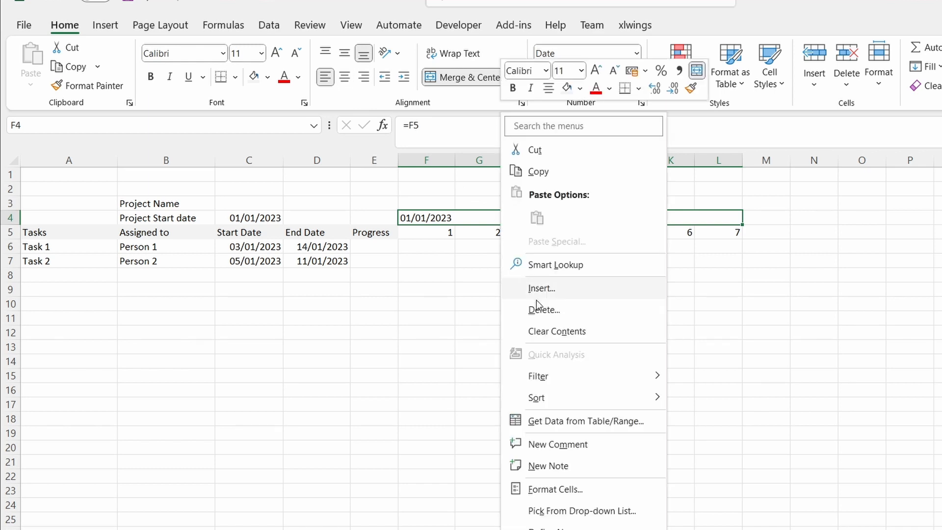
{"action": "left_click", "coordinate": [573, 486]}
{"action": "scroll", "coordinate": [743, 349], "scroll_direction": "down", "scroll_amount": 5}
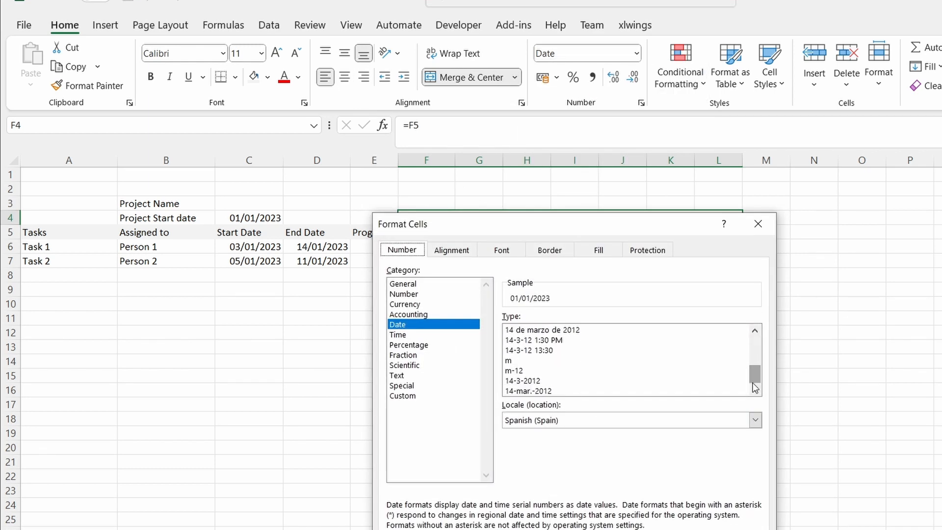
{"action": "left_click", "coordinate": [565, 393]}
{"action": "key", "text": "Return"}
{"action": "left_click", "coordinate": [535, 276]}
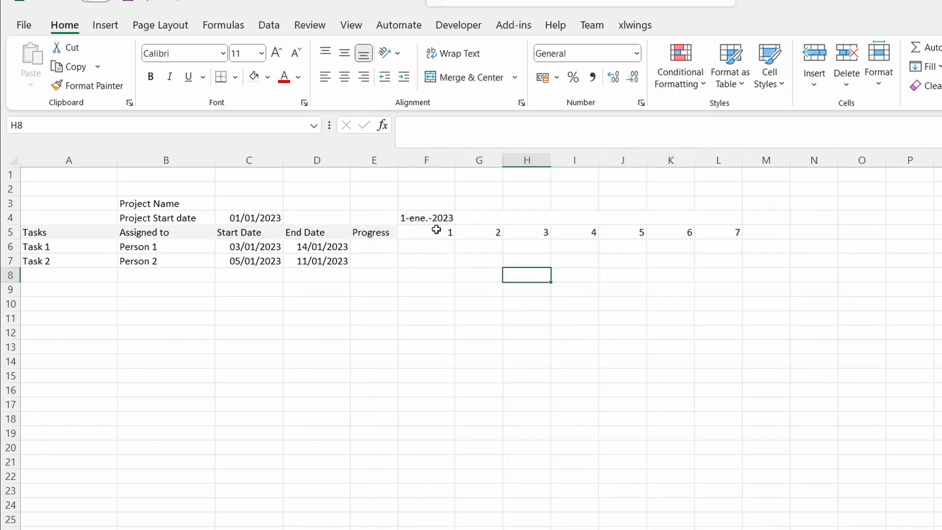
Extend the first week block F4:L5 across the following columns and set M5 to =L5+1.
{"action": "left_click_drag", "start_coordinate": [453, 216], "coordinate": [820, 242]}
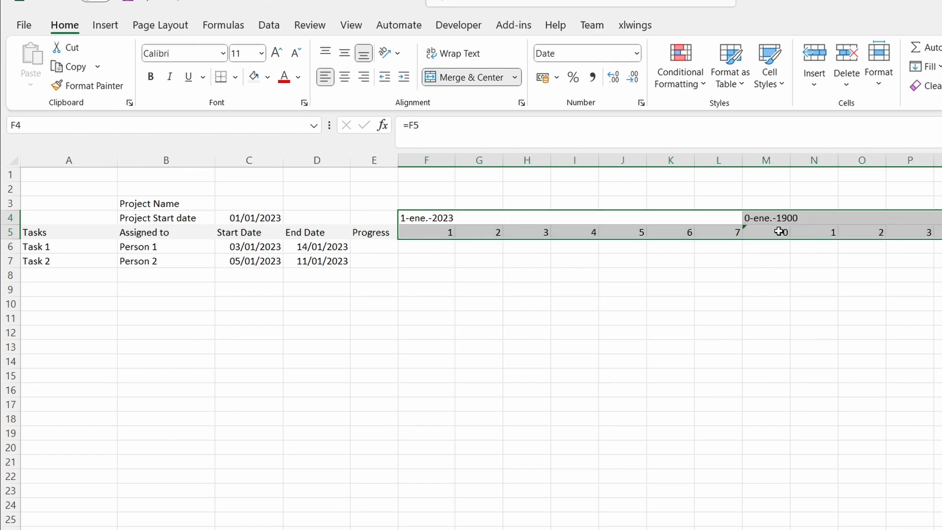
{"action": "left_click", "coordinate": [780, 231]}
{"action": "left_click", "coordinate": [510, 132]}
{"action": "key", "text": "BackSpace"}
{"action": "key", "text": "BackSpace"}
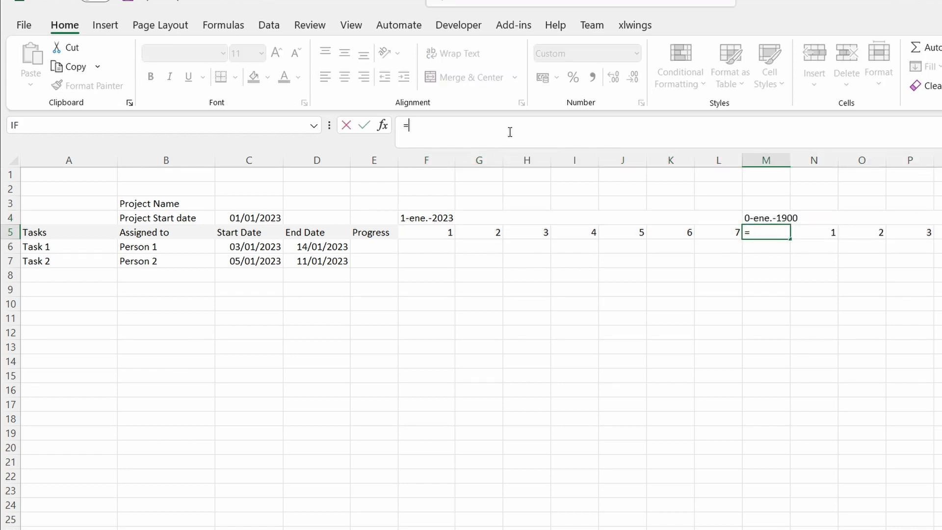
{"action": "left_click", "coordinate": [727, 230]}
{"action": "type", "text": "+1"}
{"action": "key", "text": "Return"}
Extend the second week block M4:S5 across columns T to Z to create the third week.
{"action": "key", "text": "Up"}
{"action": "key", "text": "Up"}
{"action": "left_click_drag", "start_coordinate": [813, 212], "coordinate": [819, 232]}
{"action": "key", "text": "Escape"}
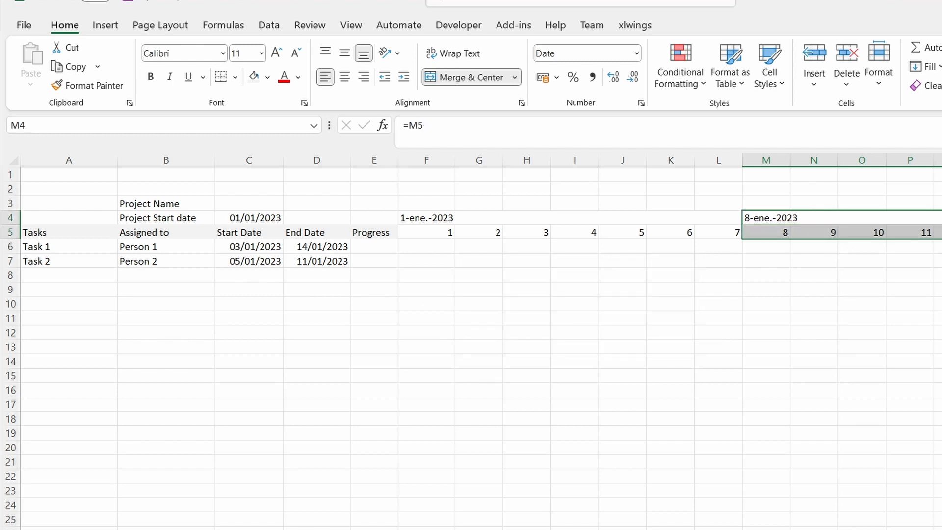
Autofit the timeline columns F through Z to their contents.
{"action": "left_click_drag", "start_coordinate": [426, 157], "coordinate": [940, 158]}
{"action": "double_click", "coordinate": [192, 160]}
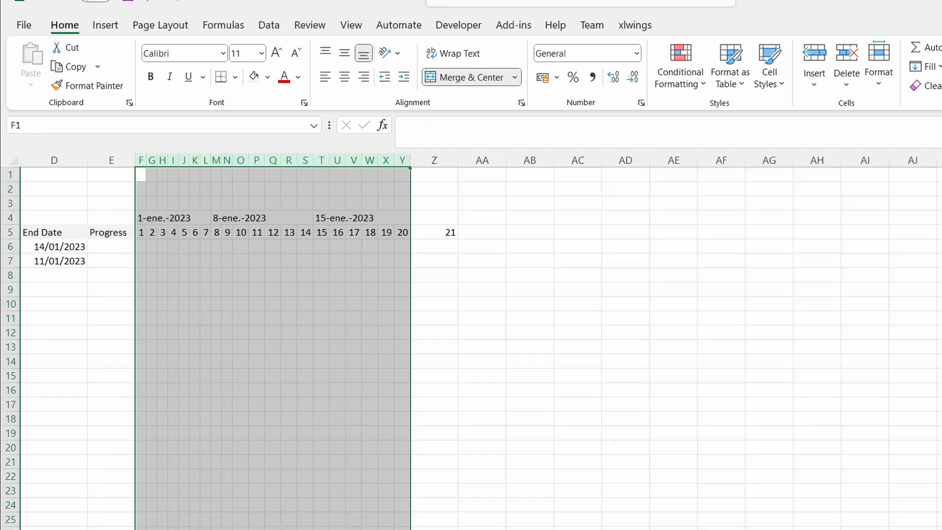
{"action": "left_click", "coordinate": [434, 160]}
{"action": "double_click", "coordinate": [458, 160]}
{"action": "left_click", "coordinate": [320, 252]}
{"action": "scroll", "coordinate": [320, 252], "scroll_direction": "left", "scroll_amount": 3}
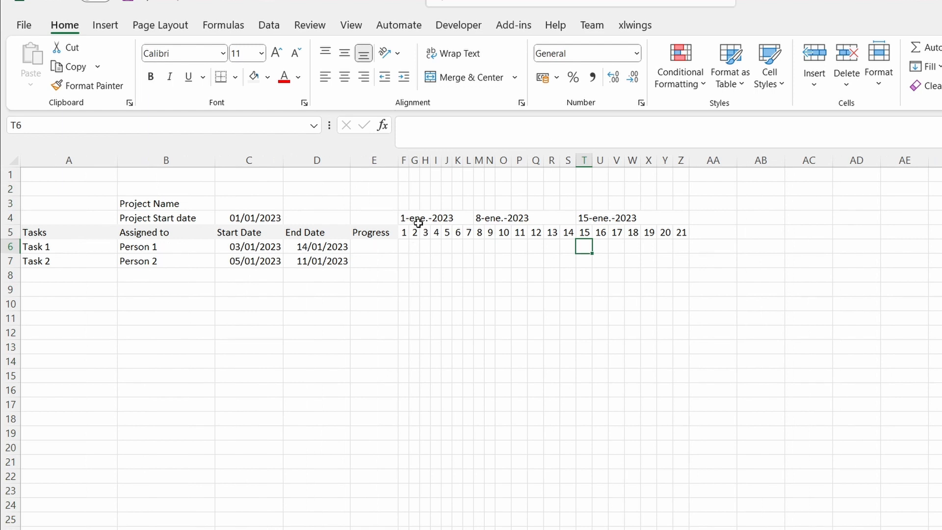
Shade the timeline days F5:Z5 light blue and the week dates F4:Z4 light orange.
{"action": "left_click_drag", "start_coordinate": [409, 232], "coordinate": [683, 232]}
{"action": "left_click", "coordinate": [267, 77]}
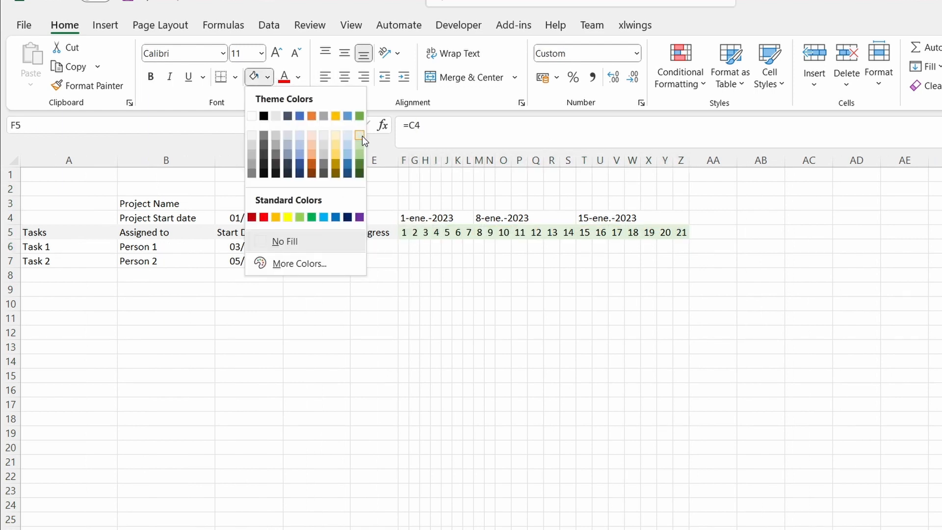
{"action": "left_click", "coordinate": [347, 137]}
{"action": "left_click_drag", "start_coordinate": [417, 218], "coordinate": [684, 218]}
{"action": "left_click", "coordinate": [268, 77]}
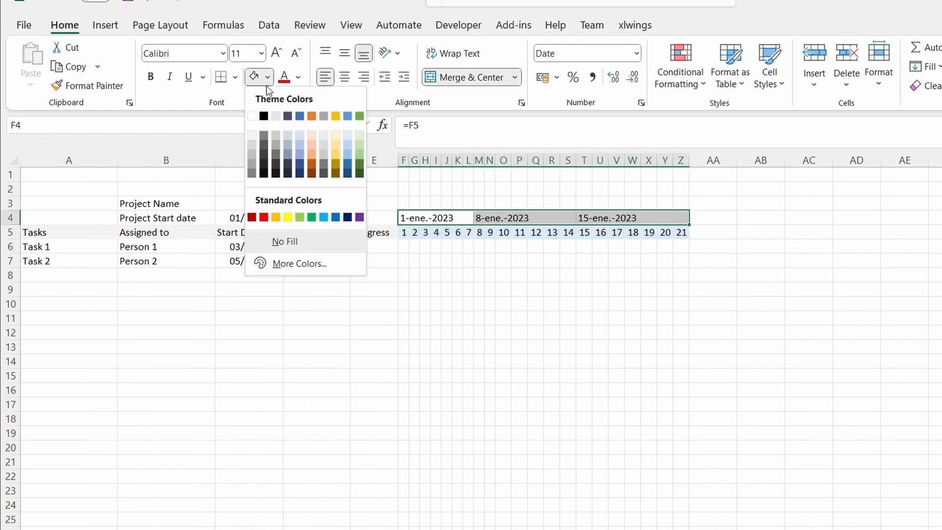
{"action": "left_click", "coordinate": [311, 141]}
Add an outside border around each of the three week blocks in rows 4 and 5.
{"action": "left_click_drag", "start_coordinate": [404, 232], "coordinate": [500, 232]}
{"action": "left_click", "coordinate": [235, 77]}
{"action": "left_click", "coordinate": [294, 251]}
{"action": "left_click", "coordinate": [221, 78]}
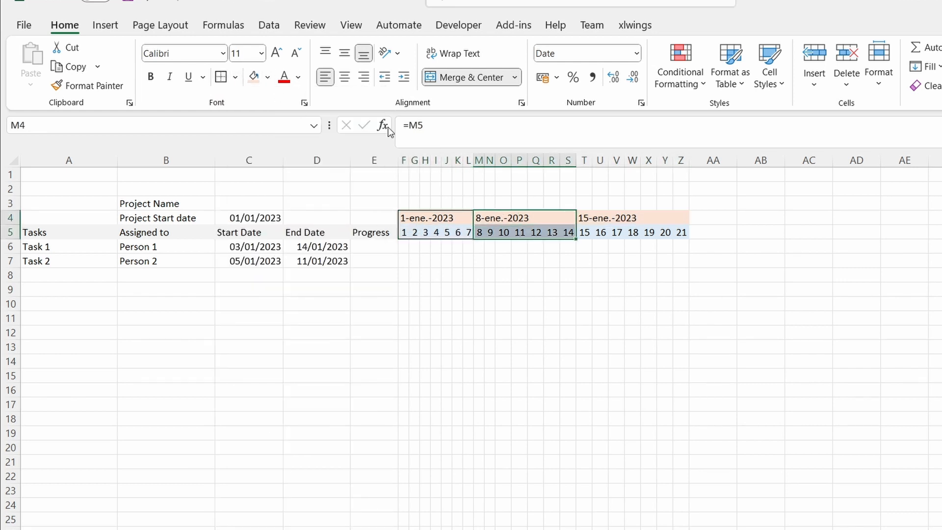
{"action": "left_click_drag", "start_coordinate": [652, 218], "coordinate": [649, 235]}
{"action": "left_click", "coordinate": [221, 77]}
{"action": "left_click", "coordinate": [679, 289]}
Create a formula-based conditional formatting rule for F6:Z15 with =AND($F$5>=$C$6;$F$5<=$D$6).
{"action": "left_click_drag", "start_coordinate": [403, 247], "coordinate": [687, 377]}
{"action": "left_click", "coordinate": [681, 74]}
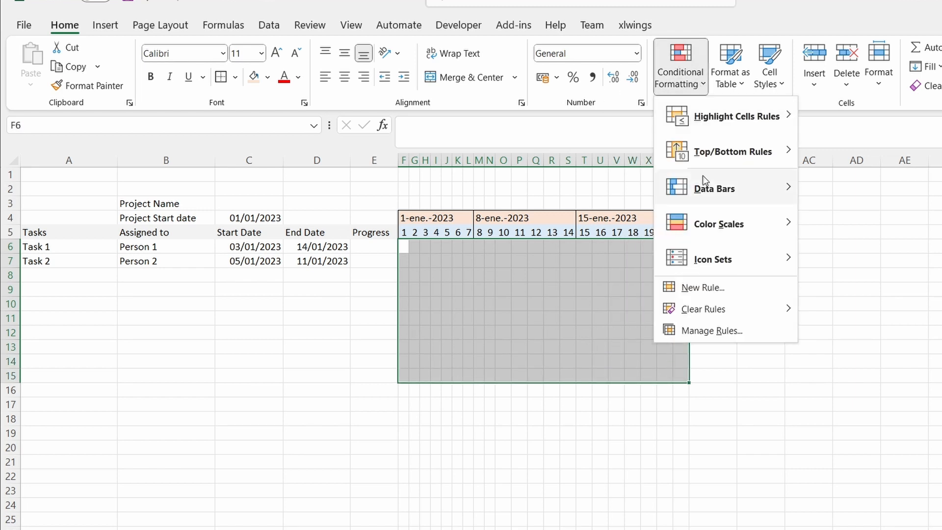
{"action": "left_click", "coordinate": [689, 283]}
{"action": "left_click", "coordinate": [643, 257]}
{"action": "left_click", "coordinate": [623, 315]}
{"action": "type", "text": "=AND"}
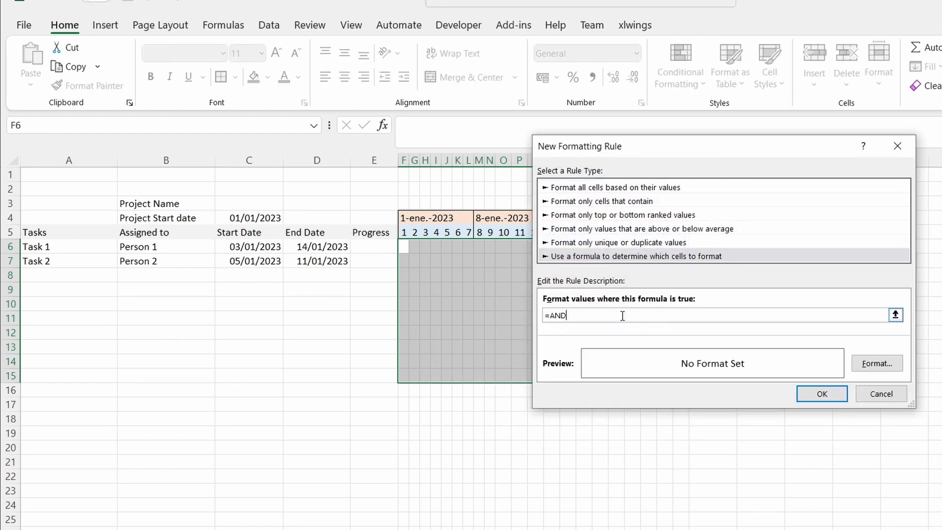
{"action": "type", "text": "("}
{"action": "left_click", "coordinate": [404, 232]}
{"action": "type", "text": ">="}
{"action": "left_click", "coordinate": [258, 246]}
{"action": "type", "text": ";"}
{"action": "left_click", "coordinate": [406, 234]}
{"action": "type", "text": "<="}
{"action": "left_click", "coordinate": [346, 250]}
{"action": "type", "text": ")"}
Convert the rule's absolute references to mixed ones so it reads =AND(F$5>=$C6;F$5<=$D6).
{"action": "left_click", "coordinate": [572, 315]}
{"action": "key", "text": "BackSpace"}
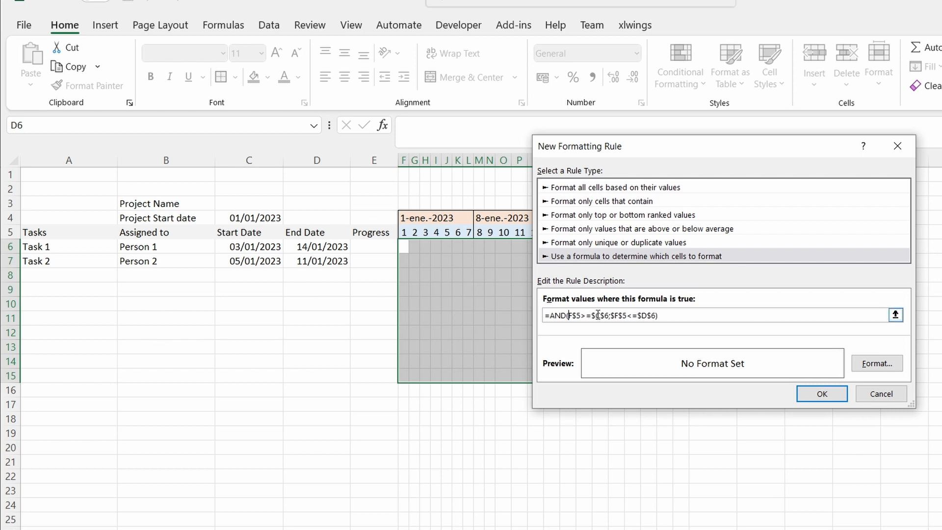
{"action": "key", "text": "BackSpace"}
{"action": "left_click", "coordinate": [612, 315]}
{"action": "key", "text": "BackSpace"}
{"action": "left_click", "coordinate": [644, 316]}
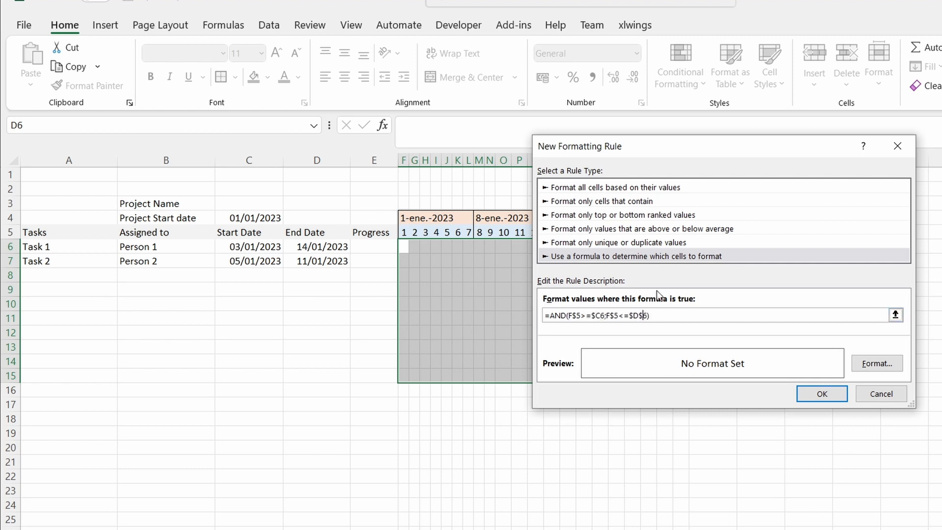
Give the rule a light green fill and apply it to the timeline grid.
{"action": "left_click", "coordinate": [877, 363]}
{"action": "left_click", "coordinate": [648, 96]}
{"action": "left_click", "coordinate": [698, 96]}
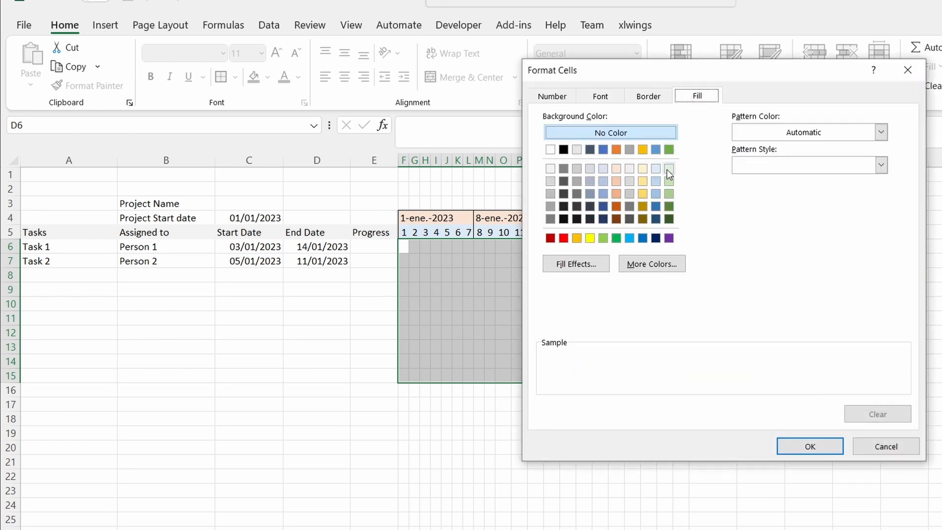
{"action": "left_click", "coordinate": [669, 168]}
{"action": "left_click", "coordinate": [814, 446]}
{"action": "left_click", "coordinate": [819, 333]}
{"action": "left_click", "coordinate": [810, 344]}
Change Task 1's start date to 05/01/2023.
{"action": "left_click", "coordinate": [266, 247]}
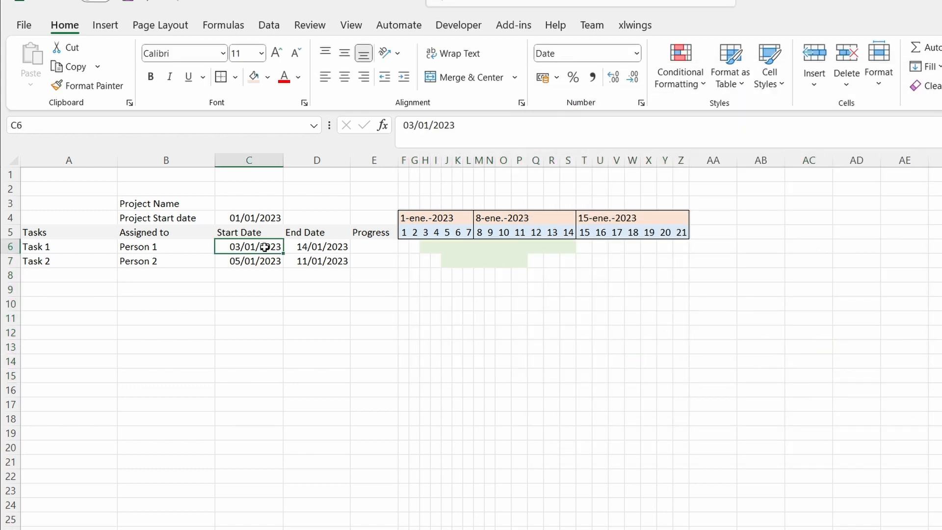
{"action": "type", "text": "05/01/2023"}
{"action": "key", "text": "Return"}
Create a formula-based conditional formatting rule for F6:Z15 that tests whether the timeline date in row 5 equals TODAY().
{"action": "left_click_drag", "start_coordinate": [403, 247], "coordinate": [687, 371]}
{"action": "left_click", "coordinate": [707, 84]}
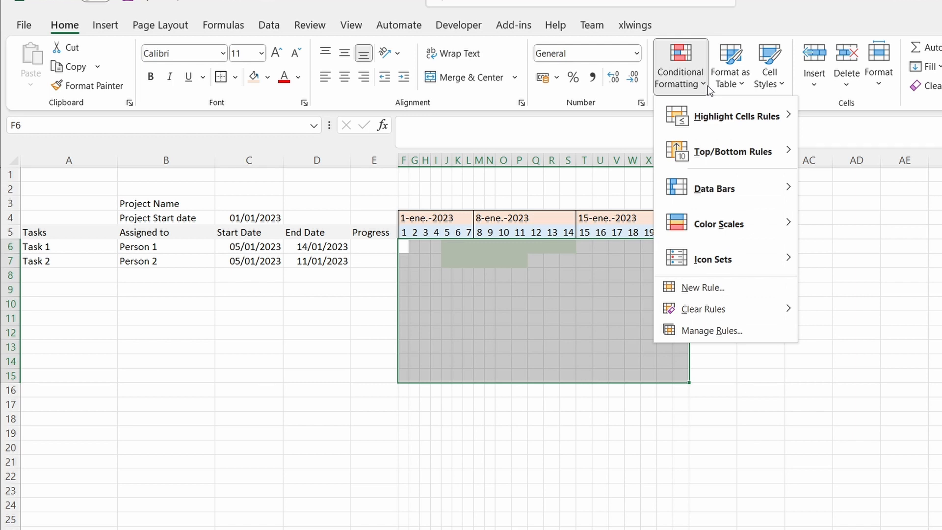
{"action": "left_click", "coordinate": [687, 290]}
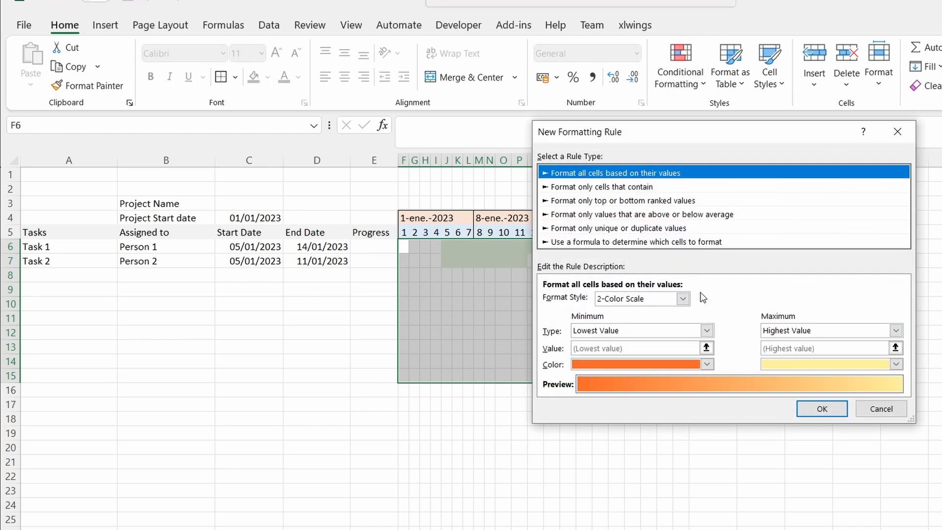
{"action": "left_click", "coordinate": [656, 243]}
{"action": "left_click", "coordinate": [624, 300]}
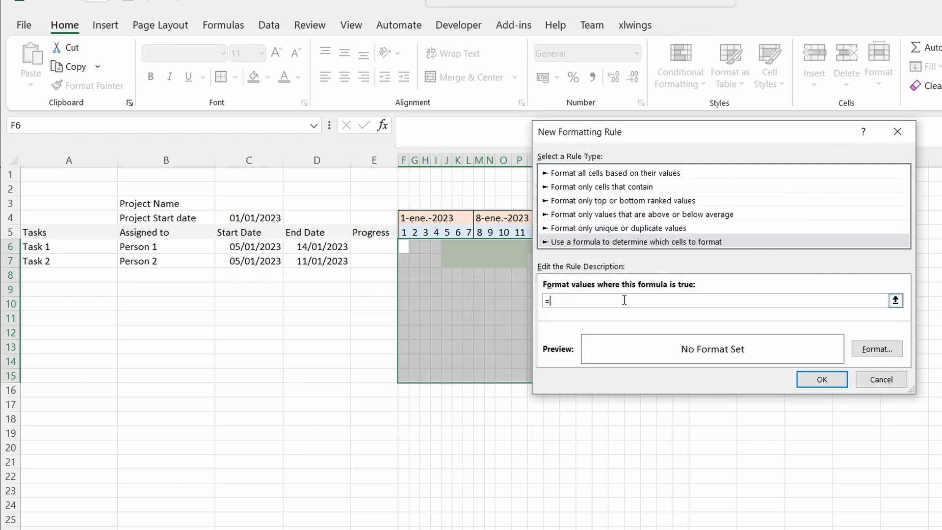
{"action": "left_click", "coordinate": [404, 232]}
{"action": "type", "text": "=TODAY()"}
Give the today rule red vertical borders and apply it to the timeline grid.
{"action": "left_click", "coordinate": [877, 349]}
{"action": "left_click", "coordinate": [649, 81]}
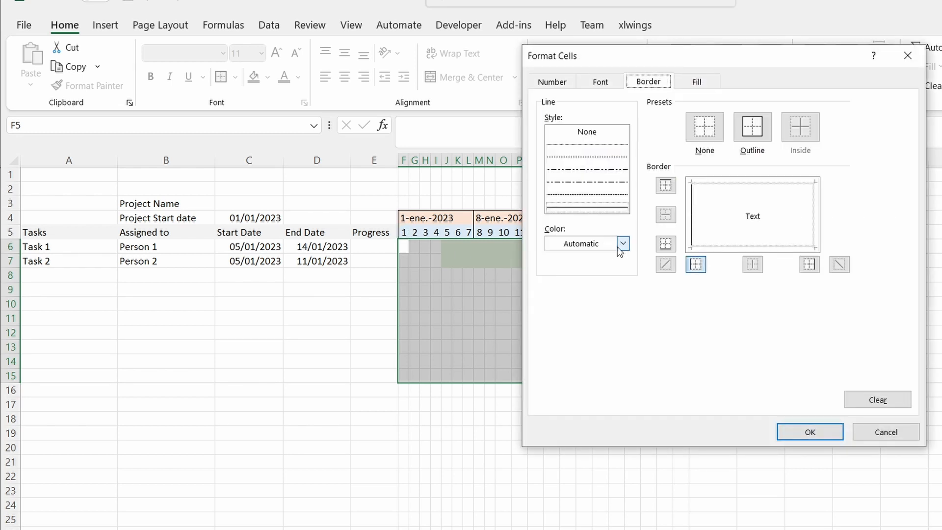
{"action": "left_click", "coordinate": [624, 243]}
{"action": "left_click", "coordinate": [564, 406]}
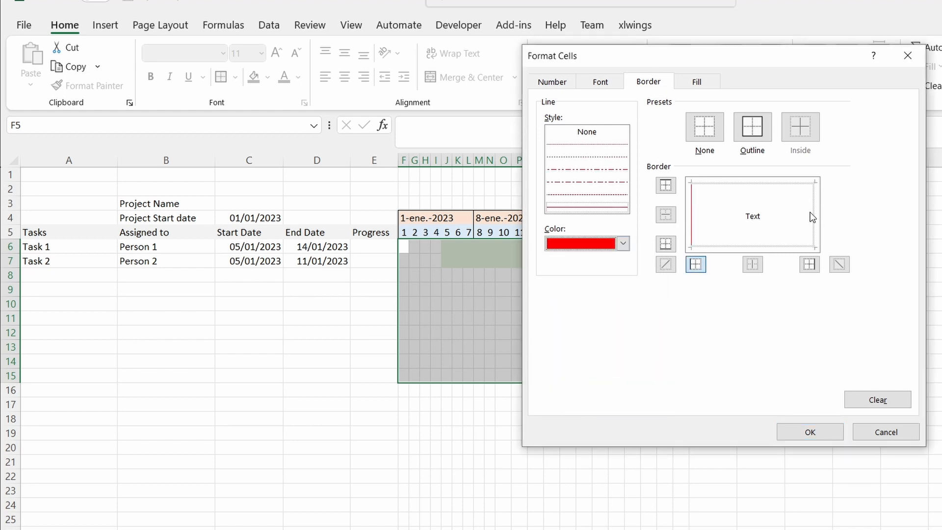
{"action": "left_click", "coordinate": [810, 432]}
{"action": "left_click", "coordinate": [817, 378]}
Test the today marker by setting the project start date to 01/08/2023, and restore it to 01/01/2023.
{"action": "left_click", "coordinate": [251, 218]}
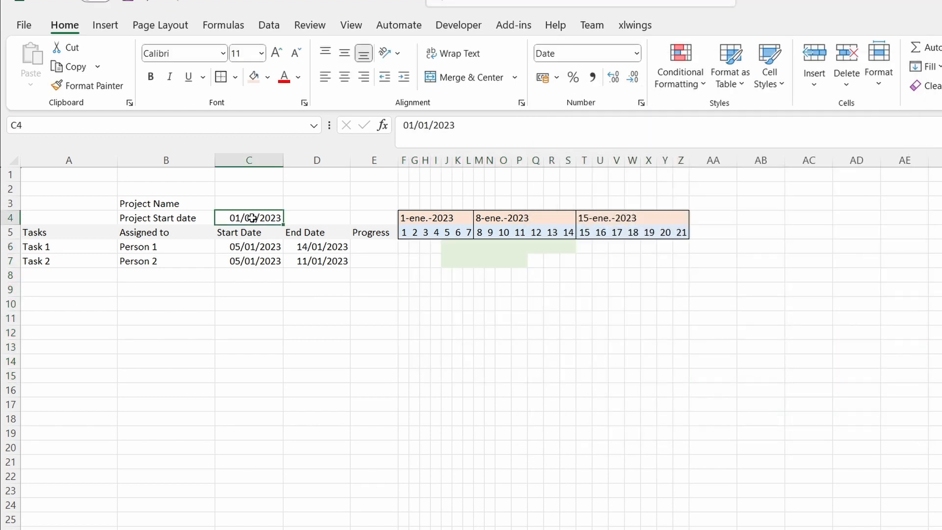
{"action": "type", "text": "01/08/2023"}
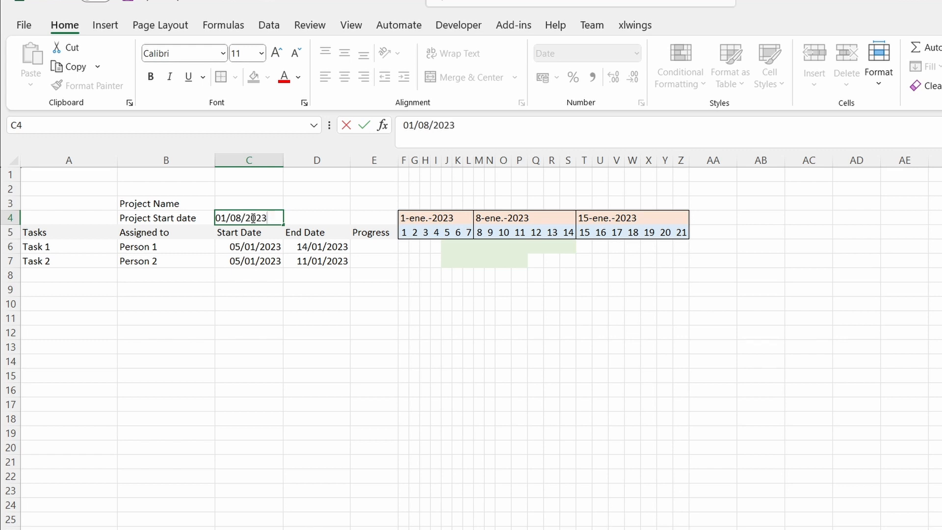
{"action": "key", "text": "Return"}
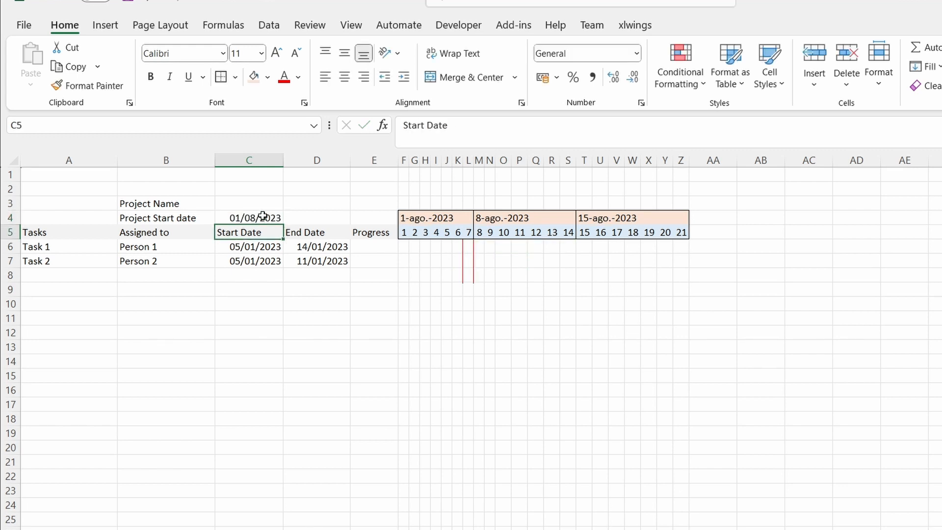
{"action": "left_click", "coordinate": [263, 216]}
{"action": "type", "text": "01/01/2023"}
{"action": "key", "text": "Return"}
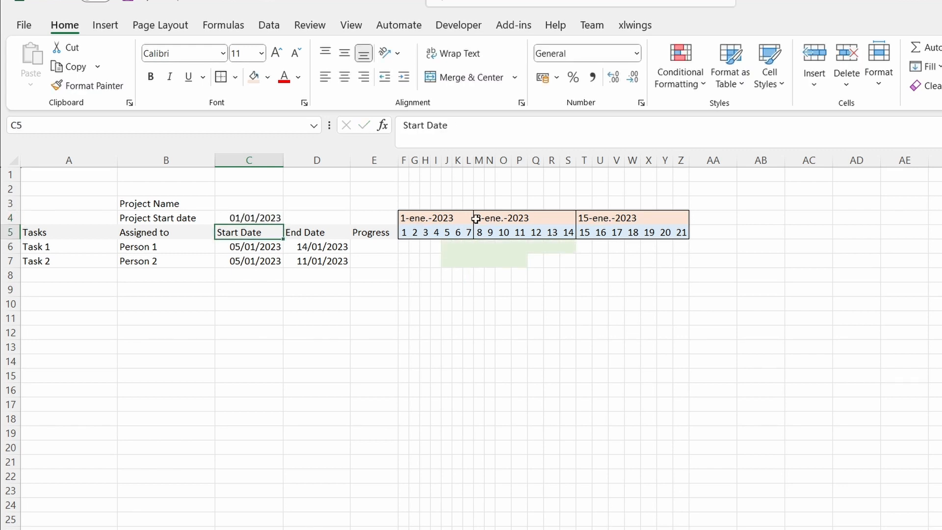
Enter progress values of 0,5 for Task 1 and 0,15 for Task 2 and format both as percentages.
{"action": "left_click", "coordinate": [373, 248]}
{"action": "type", "text": "0"}
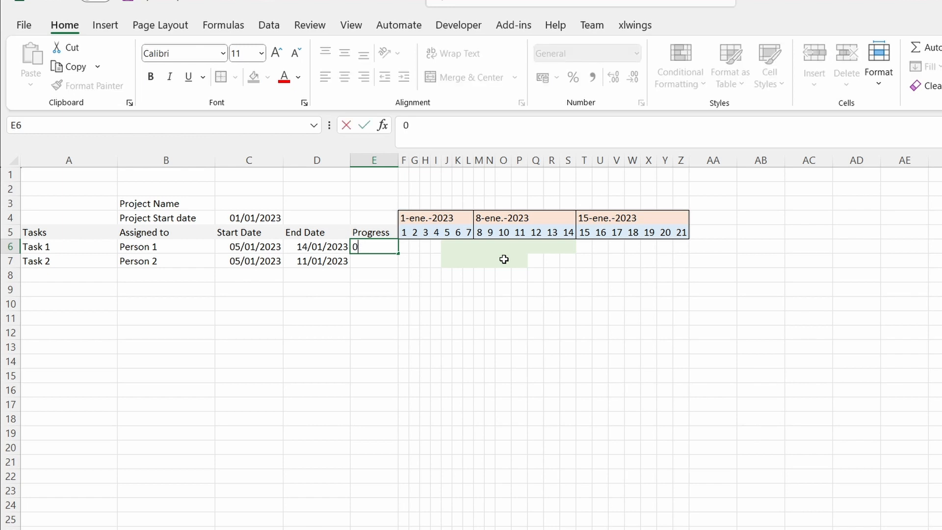
{"action": "type", "text": ",5"}
{"action": "key", "text": "Return"}
{"action": "type", "text": "0,15"}
{"action": "key", "text": "Return"}
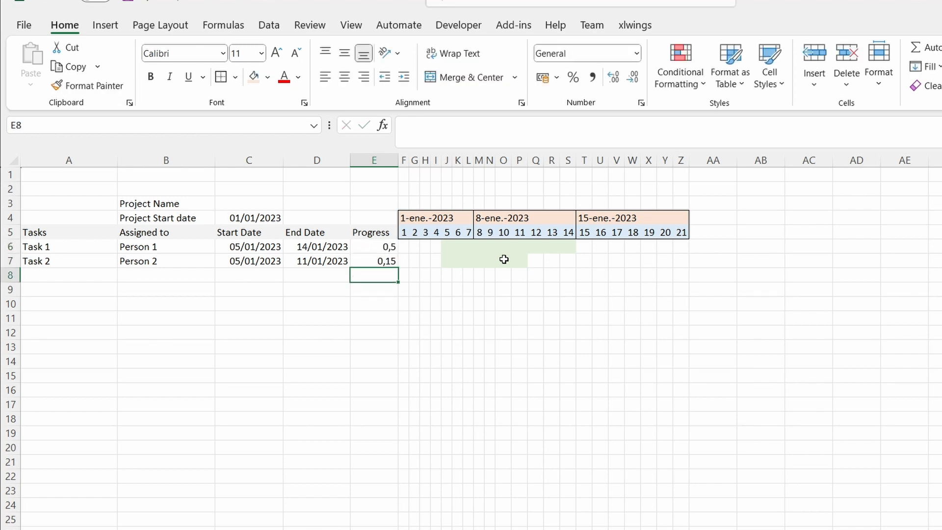
{"action": "mouse_move", "coordinate": [373, 247]}
{"action": "left_mouse_down"}
{"action": "mouse_move", "coordinate": [374, 362]}
{"action": "mouse_move", "coordinate": [374, 261]}
{"action": "left_mouse_up"}
{"action": "left_click", "coordinate": [572, 78]}
Apply blue gradient data bars to the progress cells E6:E7.
{"action": "left_click", "coordinate": [376, 245]}
{"action": "left_click", "coordinate": [687, 81]}
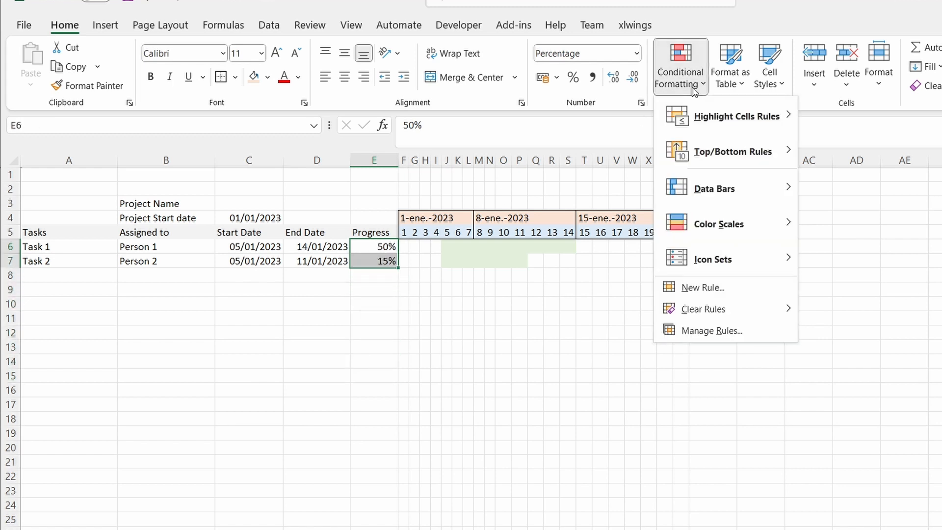
{"action": "mouse_move", "coordinate": [708, 191]}
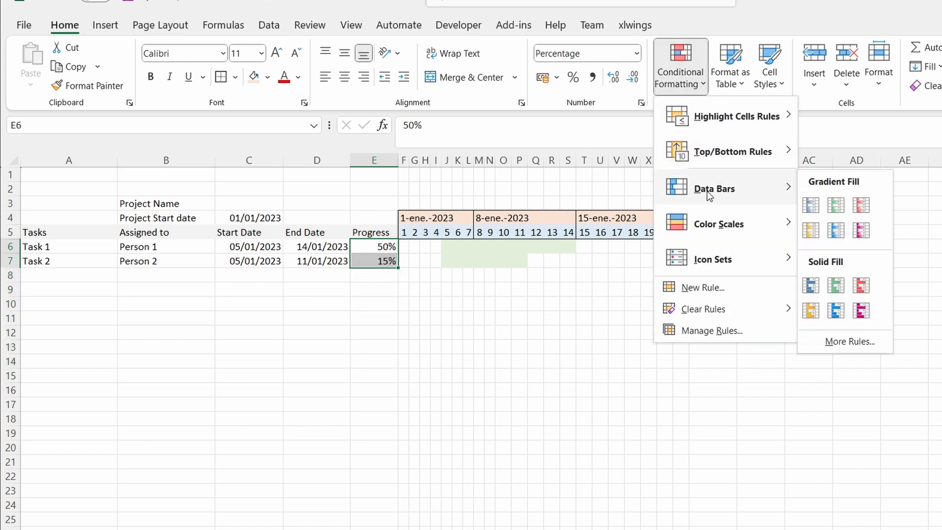
{"action": "left_click", "coordinate": [814, 210]}
Add a custom solid blue data bar rule to E6:E7 with minimum Number 0 and maximum Number 1.
{"action": "left_click", "coordinate": [697, 80]}
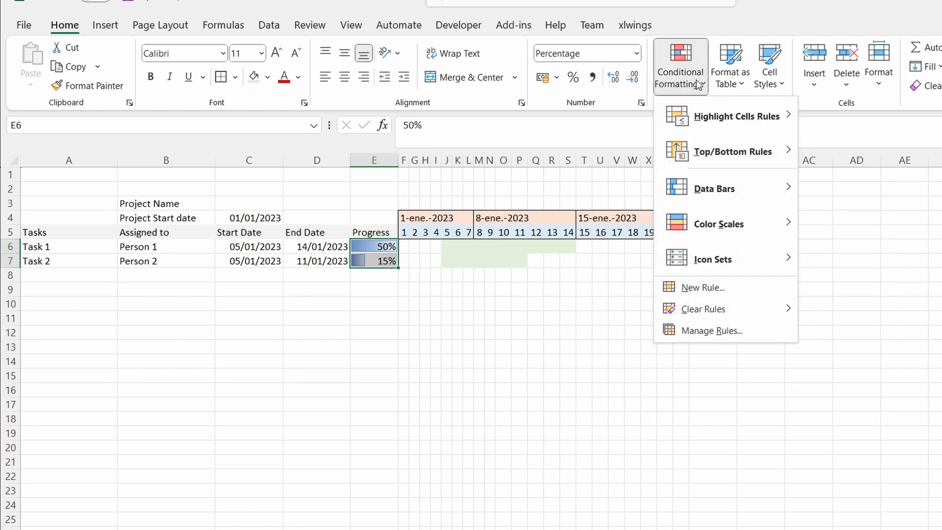
{"action": "mouse_move", "coordinate": [730, 194]}
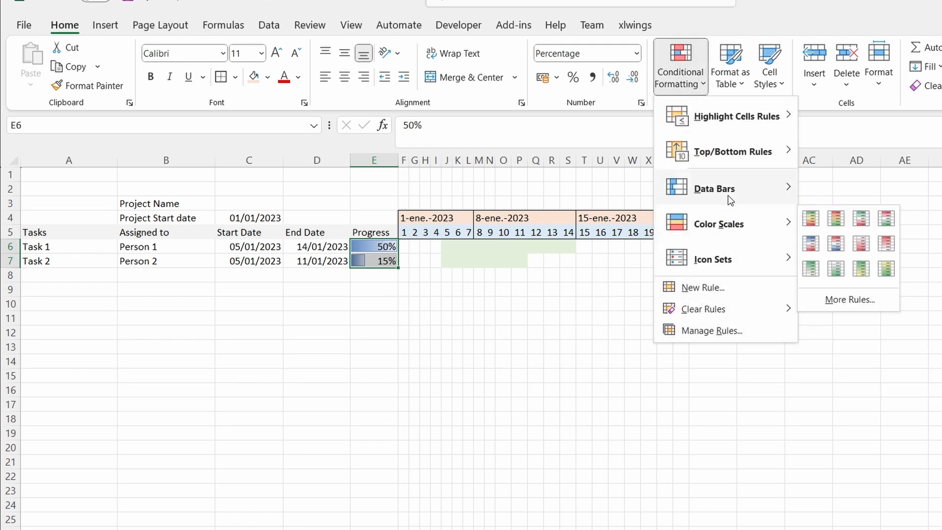
{"action": "left_click", "coordinate": [847, 340]}
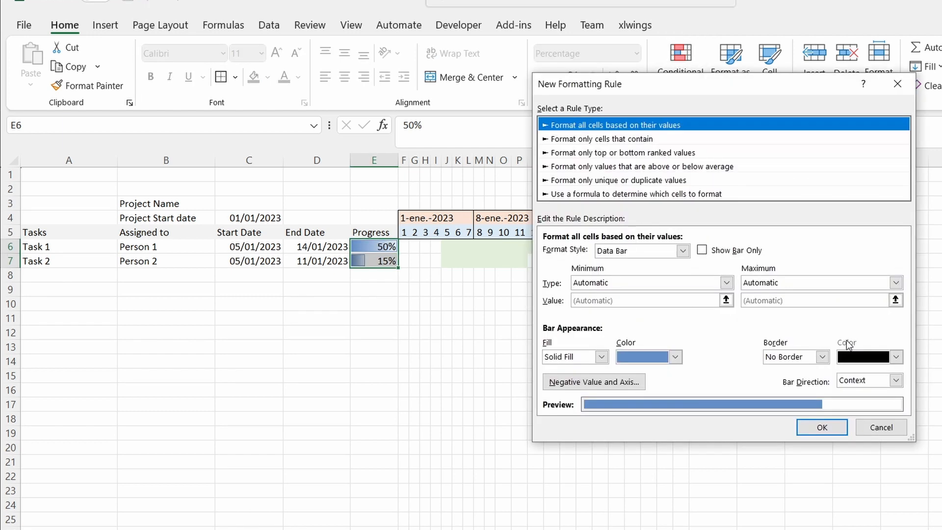
{"action": "left_click", "coordinate": [727, 284]}
{"action": "left_click", "coordinate": [660, 305]}
{"action": "left_click", "coordinate": [880, 283]}
{"action": "left_click", "coordinate": [830, 303]}
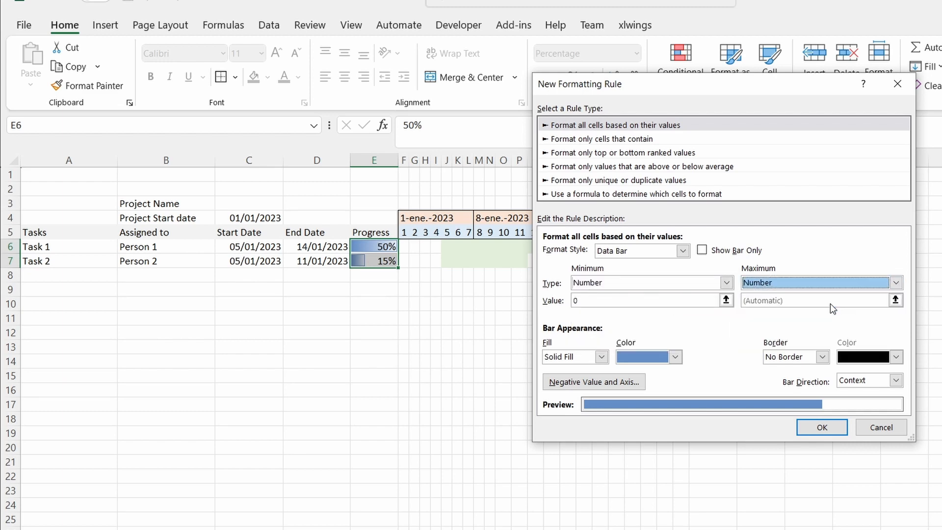
{"action": "left_click", "coordinate": [803, 305]}
{"action": "type", "text": "1"}
{"action": "left_click", "coordinate": [804, 424]}
{"action": "left_click", "coordinate": [437, 303]}
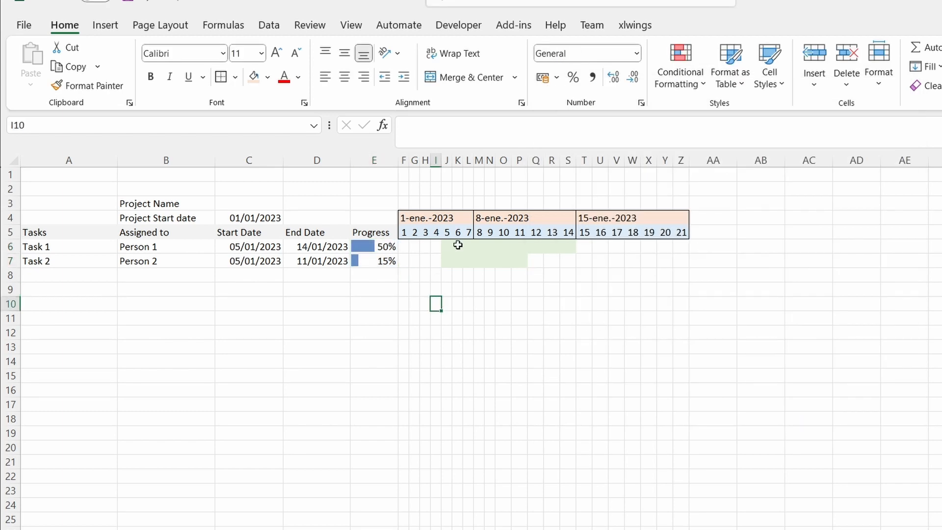
Start a formula-based conditional formatting rule for F6:Z15 with an AND formula whose first condition is F$5>=$C6.
{"action": "mouse_move", "coordinate": [402, 244]}
{"action": "left_mouse_down"}
{"action": "mouse_move", "coordinate": [650, 352]}
{"action": "mouse_move", "coordinate": [673, 379]}
{"action": "left_mouse_up"}
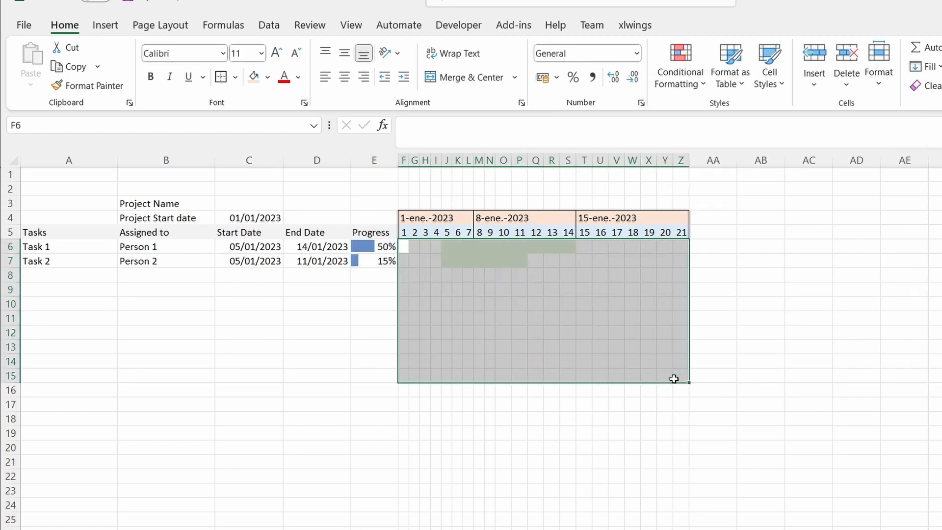
{"action": "left_click", "coordinate": [697, 85]}
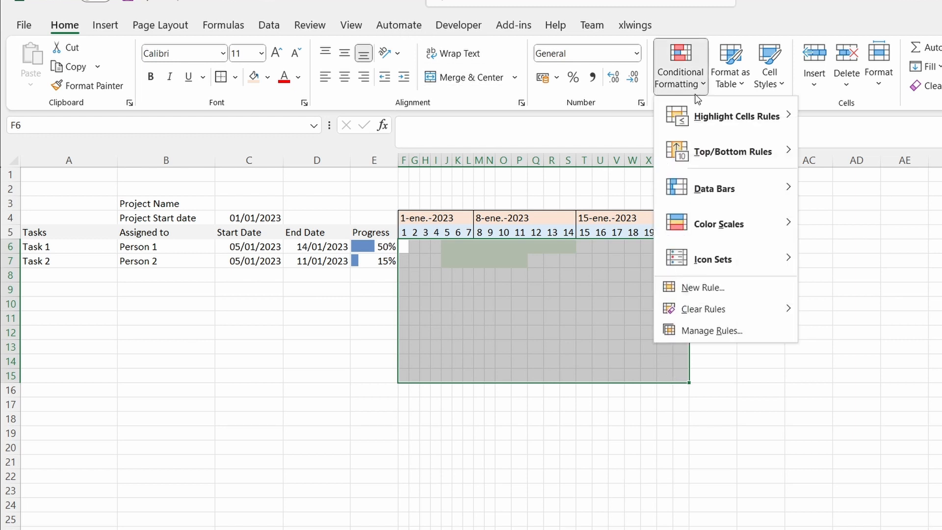
{"action": "left_click", "coordinate": [699, 288]}
{"action": "left_click", "coordinate": [664, 228]}
{"action": "left_click", "coordinate": [651, 285]}
{"action": "type", "text": "=AND"}
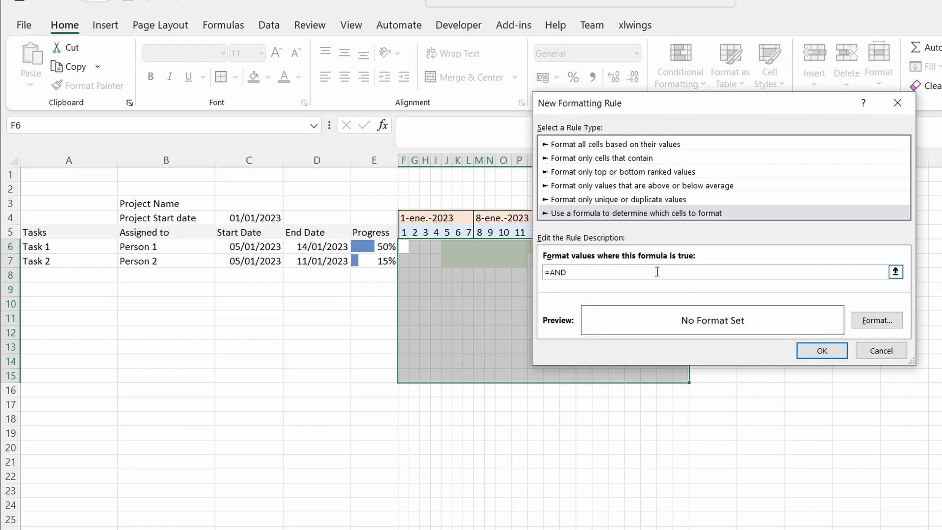
{"action": "left_click", "coordinate": [404, 232]}
{"action": "type", "text": ">="}
{"action": "left_click", "coordinate": [253, 246]}
{"action": "left_click", "coordinate": [570, 272]}
{"action": "key", "text": "Delete"}
{"action": "left_click", "coordinate": [606, 272]}
{"action": "key", "text": "BackSpace"}
Extend the AND formula with the conditions F$5<=$D6 and $E6>0, placing empty nested parentheses between them.
{"action": "left_click", "coordinate": [403, 232]}
{"action": "key", "text": "BackSpace"}
{"action": "left_click", "coordinate": [637, 271]}
{"action": "type", "text": "<="}
{"action": "left_click", "coordinate": [341, 244]}
{"action": "left_click", "coordinate": [646, 270]}
{"action": "left_click", "coordinate": [381, 252]}
{"action": "left_click", "coordinate": [660, 272]}
{"action": "key", "text": "BackSpace"}
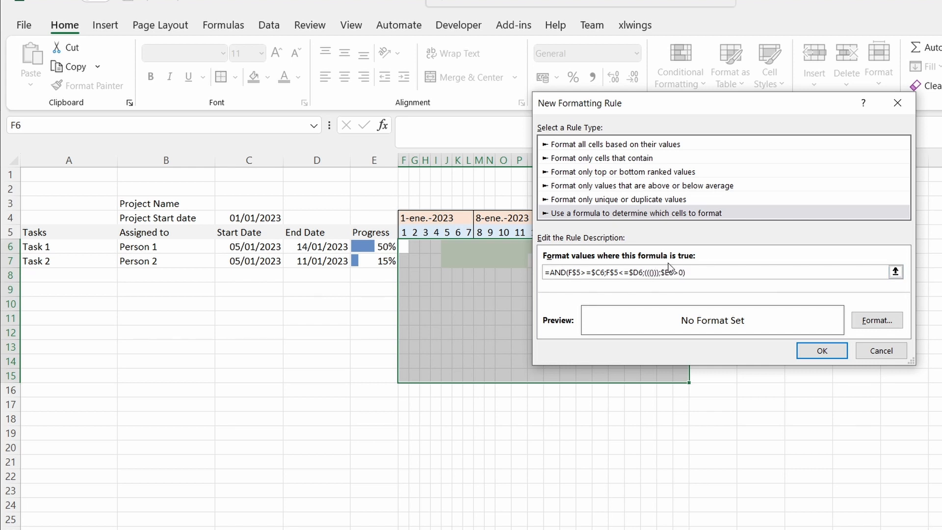
Insert the task duration $D6-$C6 into the innermost parentheses of the formula.
{"action": "left_click", "coordinate": [332, 247]}
{"action": "key", "text": "F4"}
{"action": "key", "text": "F4"}
{"action": "type", "text": "-"}
{"action": "left_click", "coordinate": [258, 247]}
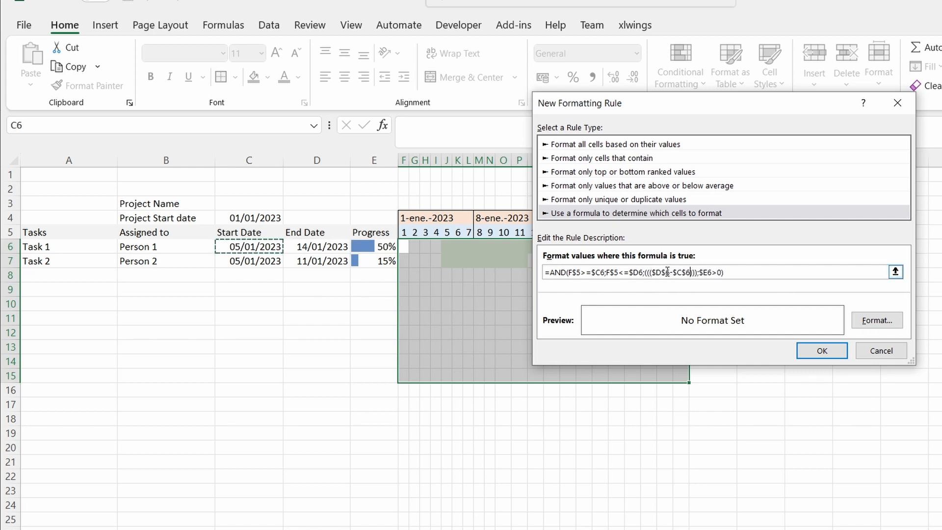
{"action": "key", "text": "BackSpace"}
Complete the formula as =AND(F$5>=$C6;F$5<=((($D6-$C6)*$E$6)+$C6);$E6>0), replacing the $D6 end-date limit.
{"action": "left_click", "coordinate": [685, 272]}
{"action": "type", "text": "*"}
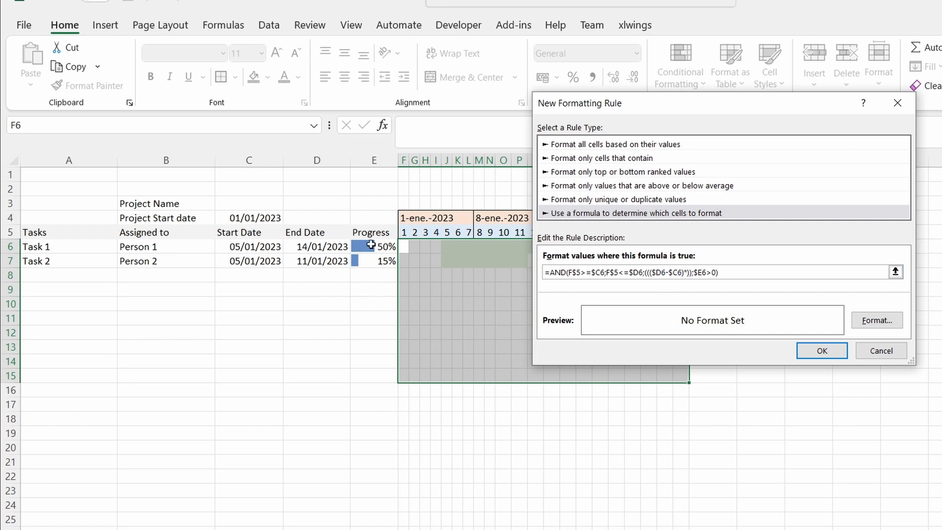
{"action": "left_click", "coordinate": [372, 244]}
{"action": "left_click", "coordinate": [707, 272]}
{"action": "type", "text": "+"}
{"action": "left_click", "coordinate": [254, 246]}
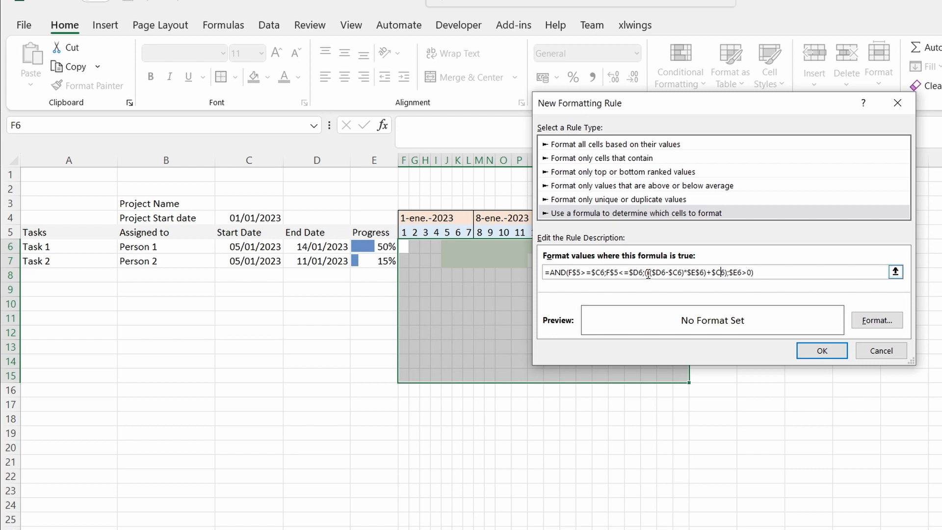
{"action": "left_click_drag", "start_coordinate": [646, 272], "coordinate": [621, 274]}
{"action": "key", "text": "Delete"}
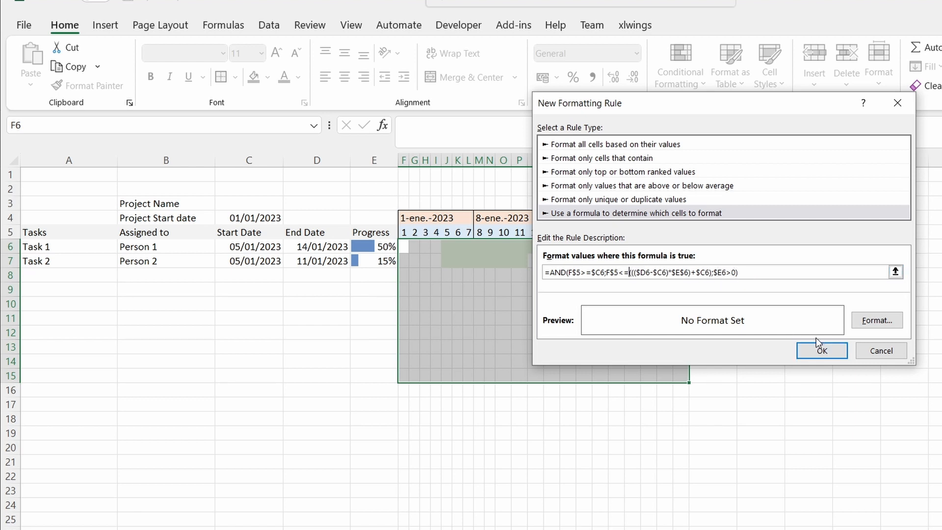
Give the progress rule a darker green fill and apply it to the timeline grid.
{"action": "left_click", "coordinate": [877, 320]}
{"action": "left_click", "coordinate": [671, 96]}
{"action": "left_click", "coordinate": [815, 401]}
{"action": "left_click", "coordinate": [822, 350]}
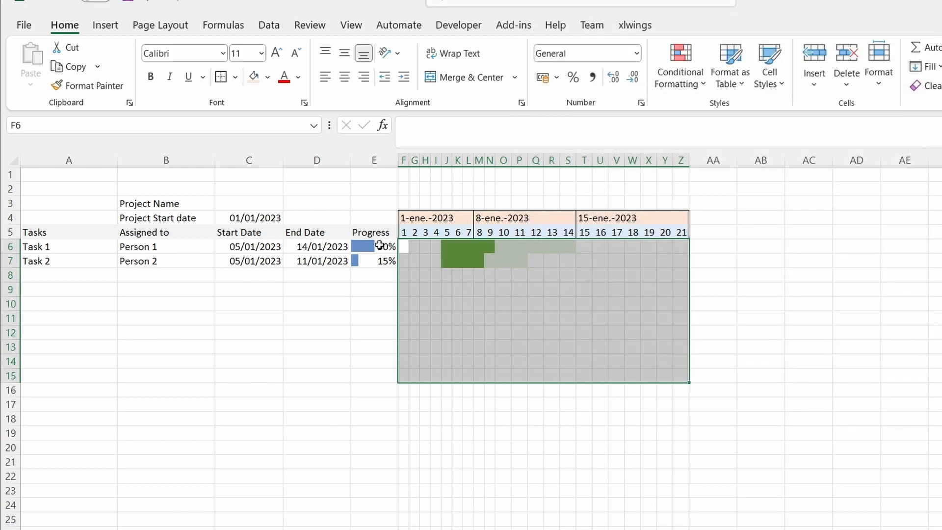
Set Task 1's progress to 1% to test the progress bars.
{"action": "left_click", "coordinate": [379, 245]}
{"action": "key", "text": "Return"}
{"action": "key", "text": "Up"}
{"action": "type", "text": "1"}
{"action": "key", "text": "Return"}
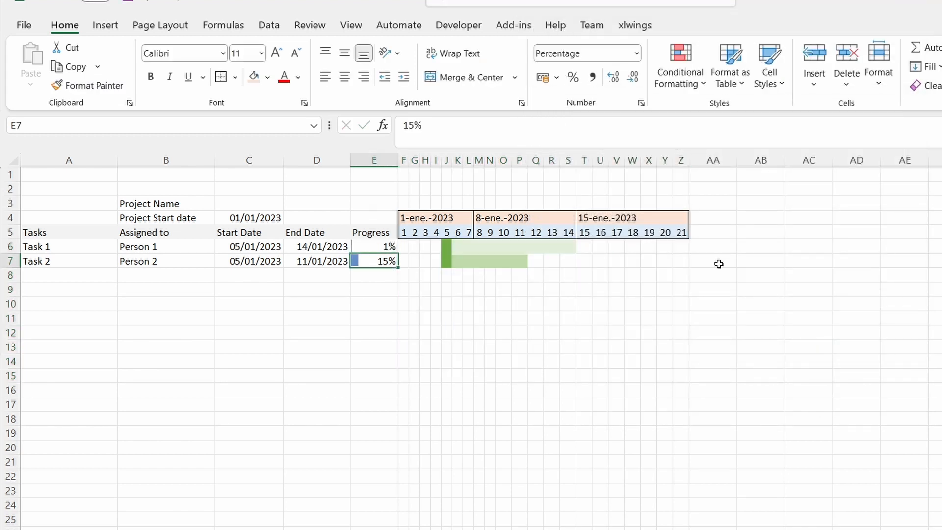
Edit the green progress rule so its formula uses the row-relative reference $E6 instead of $E$6, and apply it.
{"action": "left_click", "coordinate": [458, 246]}
{"action": "left_click", "coordinate": [680, 77]}
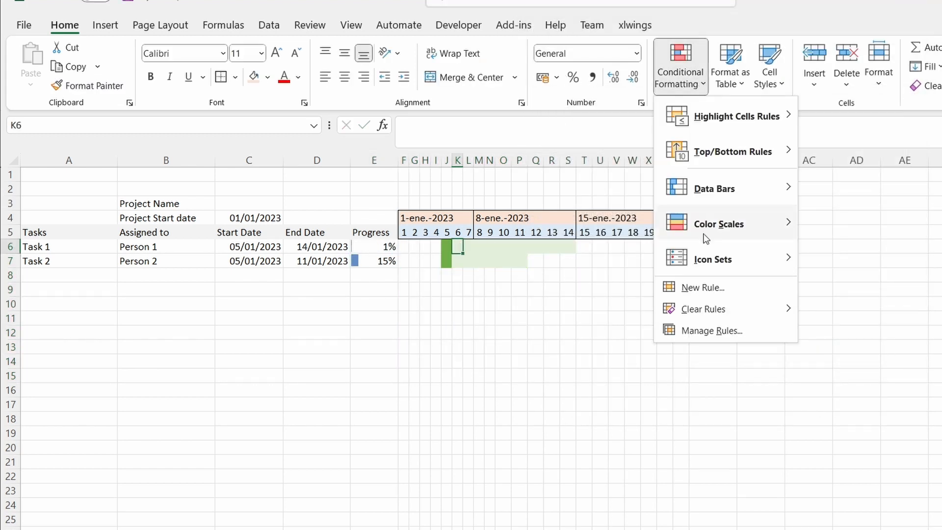
{"action": "left_click", "coordinate": [713, 330]}
{"action": "left_click", "coordinate": [561, 177]}
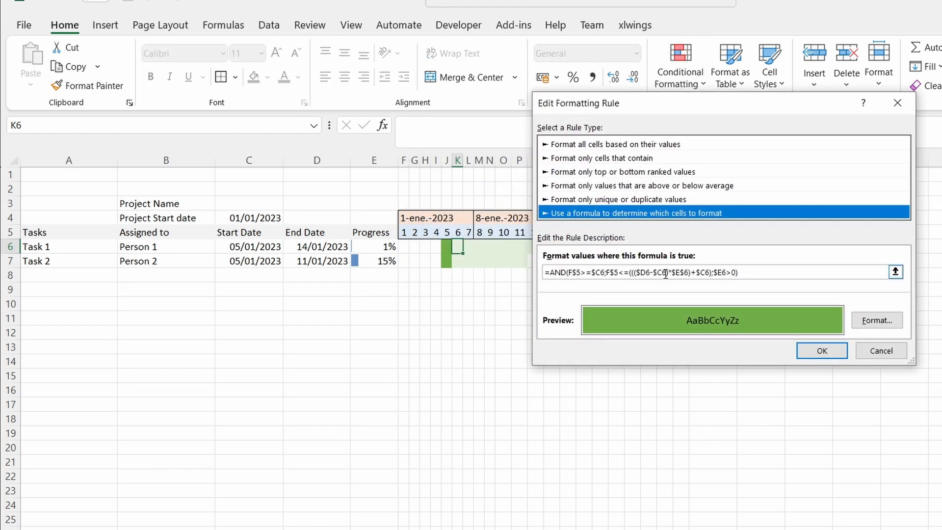
{"action": "left_click", "coordinate": [685, 273]}
{"action": "key", "text": "BackSpace"}
{"action": "left_click", "coordinate": [821, 351]}
{"action": "left_click", "coordinate": [888, 324]}
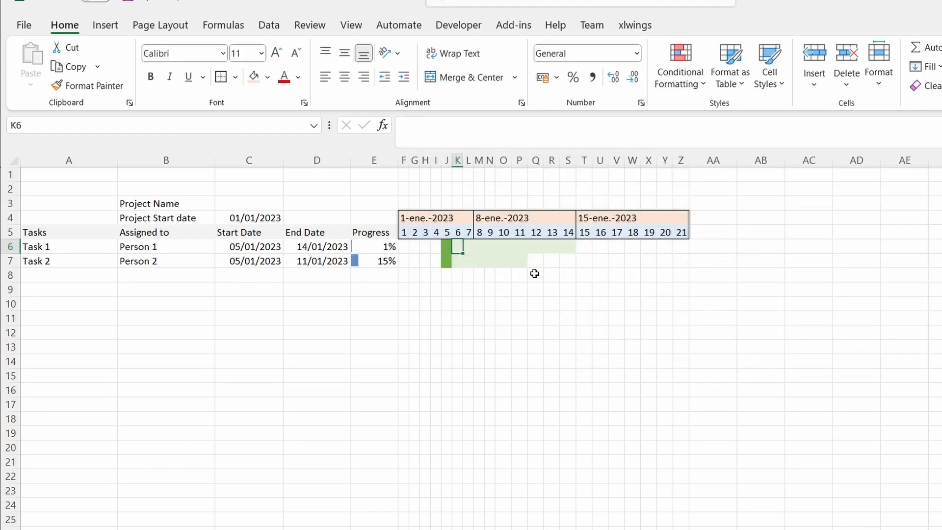
Set Task 1's progress to 100%, trying 50% first.
{"action": "left_click", "coordinate": [382, 245]}
{"action": "type", "text": "50"}
{"action": "key", "text": "Return"}
{"action": "key", "text": "Up"}
{"action": "type", "text": "100"}
{"action": "key", "text": "Return"}
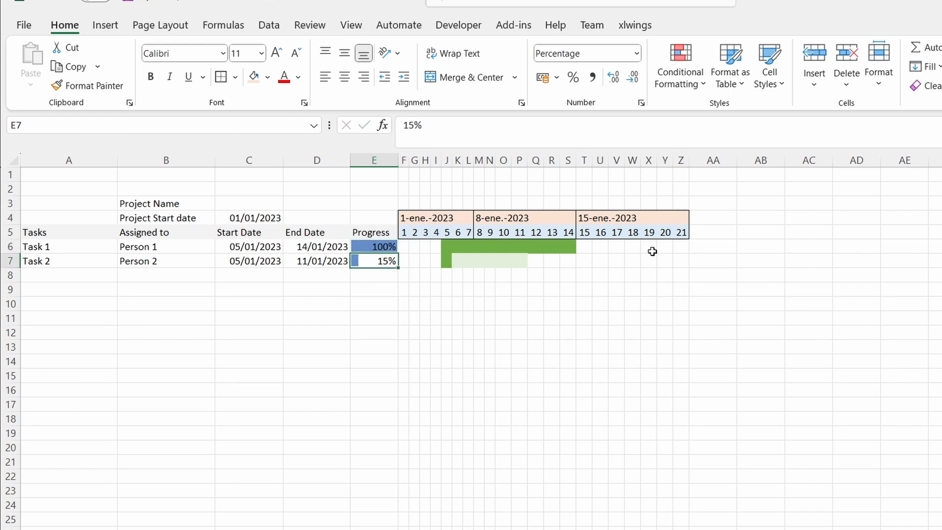
Set Task 2's progress to 50%, trying 0% first.
{"action": "type", "text": "0"}
{"action": "key", "text": "Return"}
{"action": "key", "text": "Up"}
{"action": "type", "text": "50"}
{"action": "key", "text": "Return"}
{"action": "key", "text": "Up"}
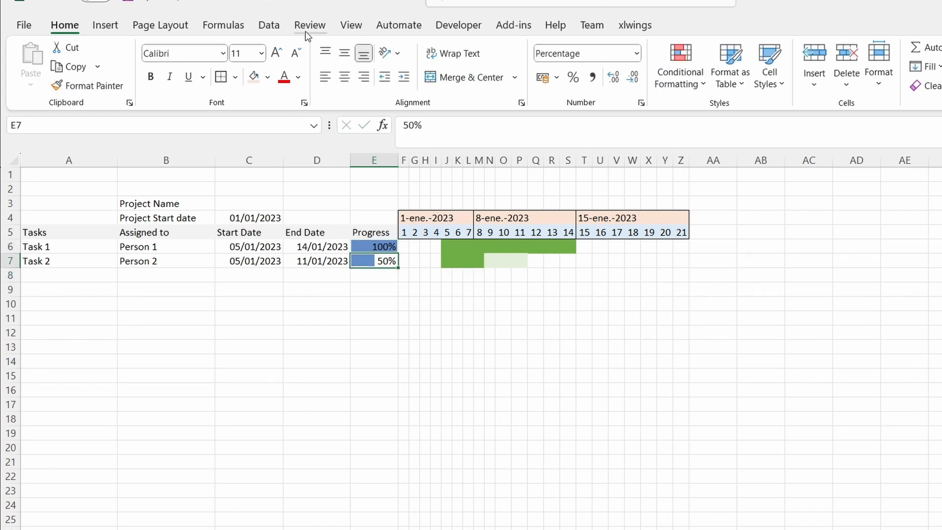
Hide the worksheet's gridlines and deselect the progress cell.
{"action": "left_click", "coordinate": [350, 25]}
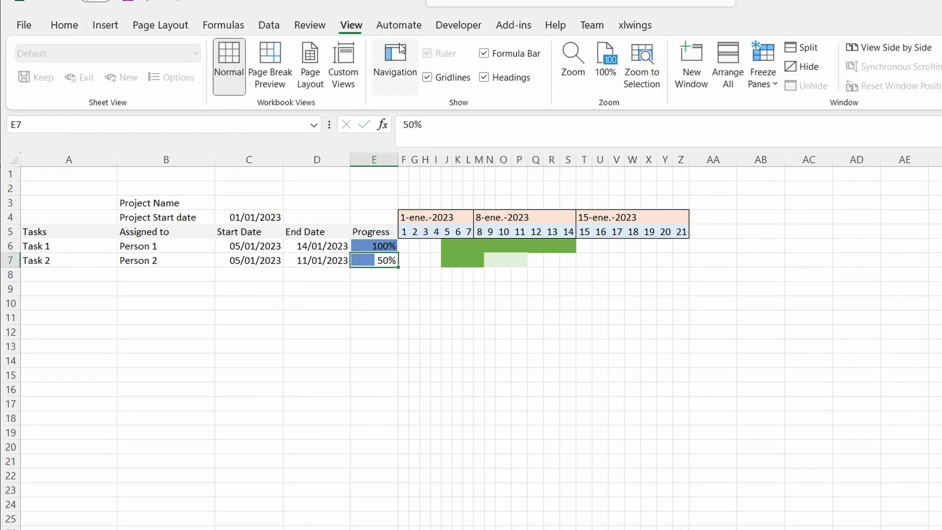
{"action": "left_click", "coordinate": [427, 77]}
{"action": "left_click", "coordinate": [435, 359]}
{"action": "left_click", "coordinate": [240, 350]}
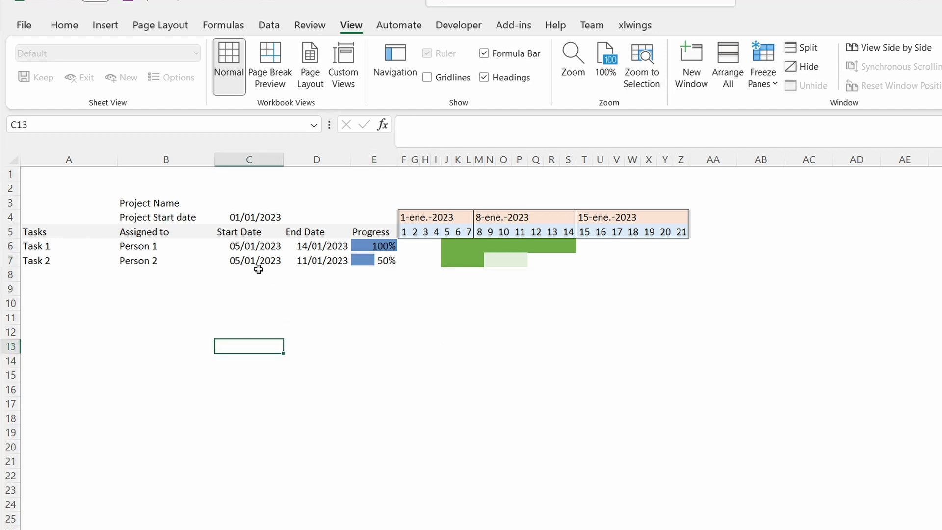
Add Task 3 to the task table below Task 2 and assign it to Person 3.
{"action": "left_click", "coordinate": [33, 274]}
{"action": "type", "text": "Task 3"}
{"action": "key", "text": "Tab"}
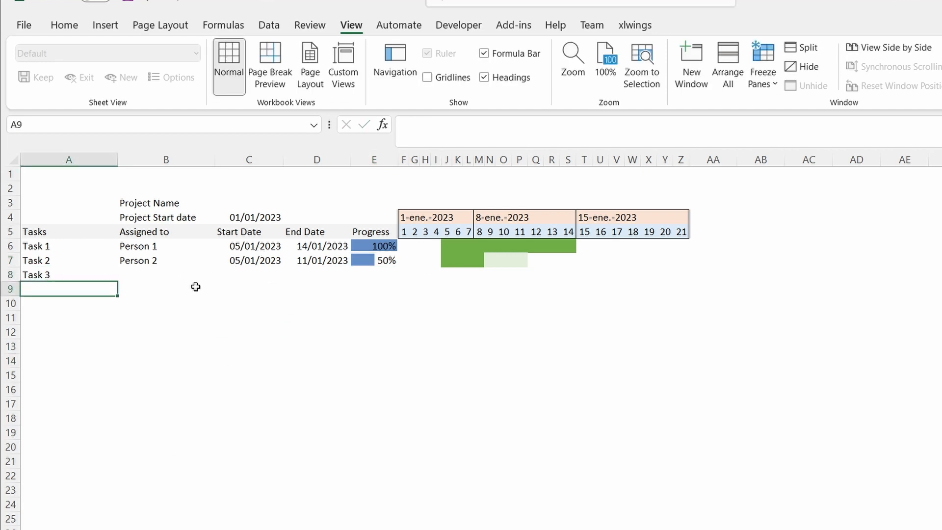
{"action": "type", "text": "Person 3"}
{"action": "key", "text": "Return"}
Enter Task 3's start date as 04/01/2023 and its end date as 8/01/2023.
{"action": "key", "text": "Up"}
{"action": "key", "text": "Right"}
{"action": "type", "text": "04/01/2023"}
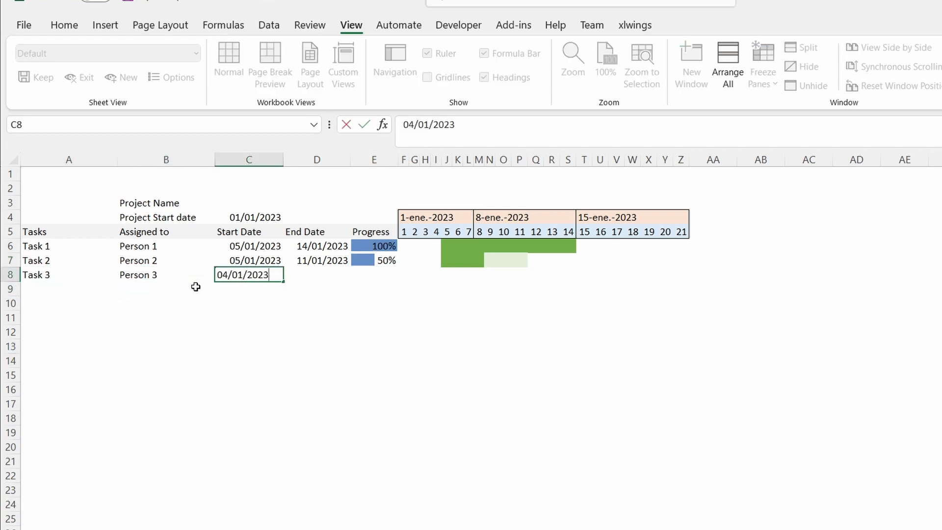
{"action": "key", "text": "Tab"}
{"action": "type", "text": "8/01"}
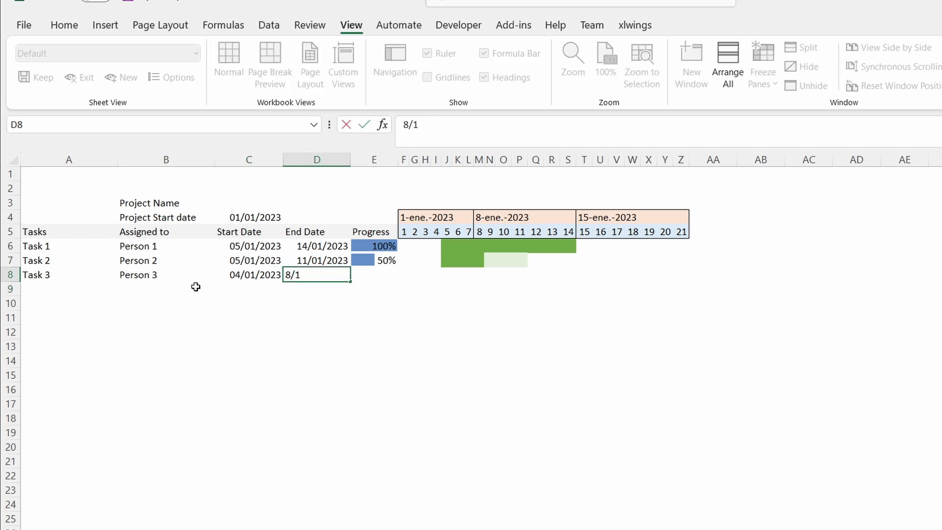
{"action": "type", "text": "/2023"}
{"action": "key", "text": "Return"}
Set Task 3's progress to 0,1, trying 1 first.
{"action": "key", "text": "Up"}
{"action": "key", "text": "Right"}
{"action": "type", "text": "1"}
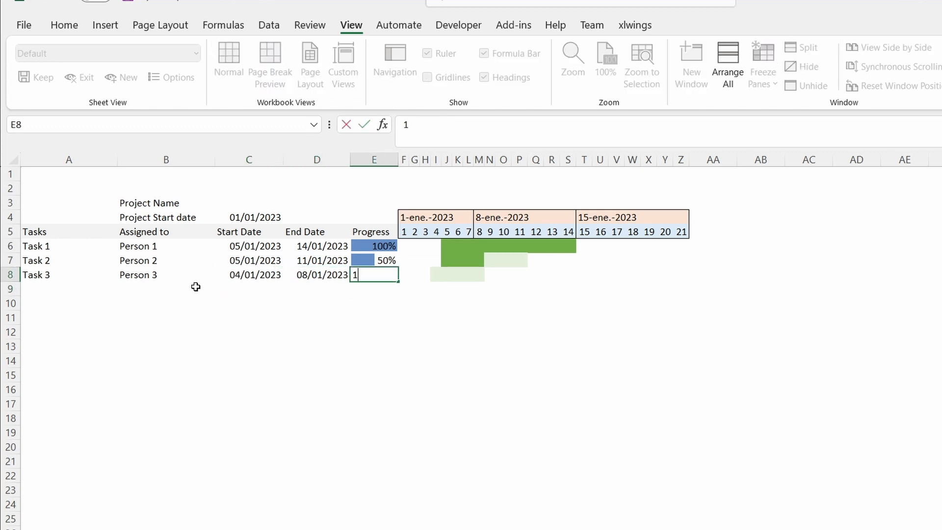
{"action": "key", "text": "Return"}
{"action": "key", "text": "Up"}
{"action": "type", "text": "0,1"}
{"action": "key", "text": "Return"}
{"action": "key", "text": "Up"}
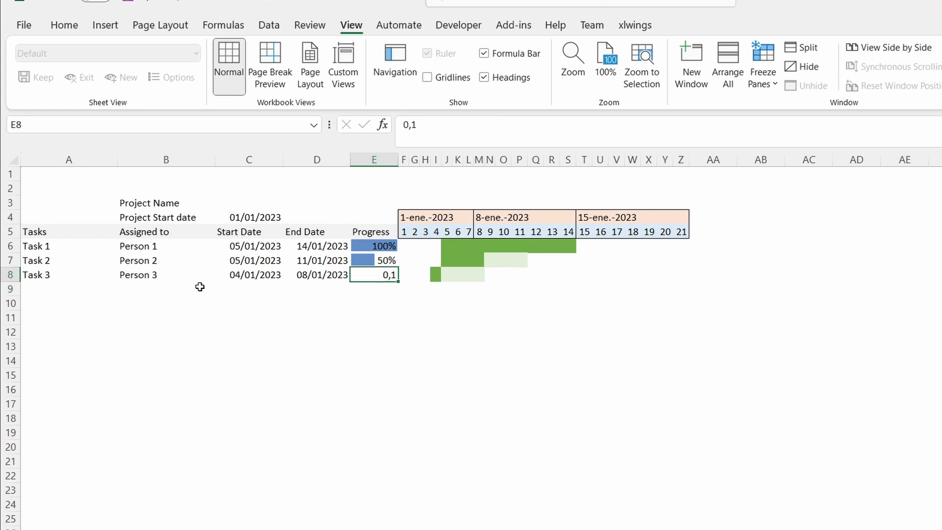
Copy the formatting of Task 2's progress cell with Format Painter.
{"action": "left_click", "coordinate": [383, 260]}
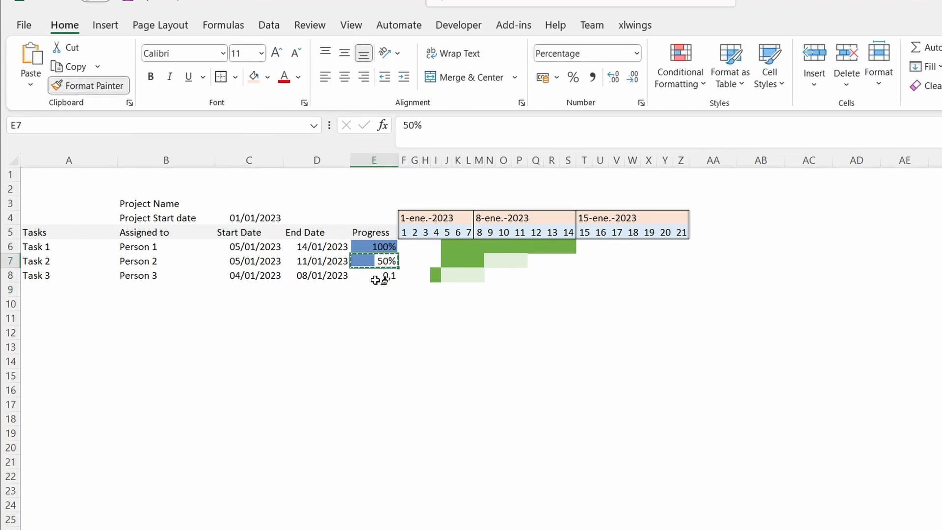